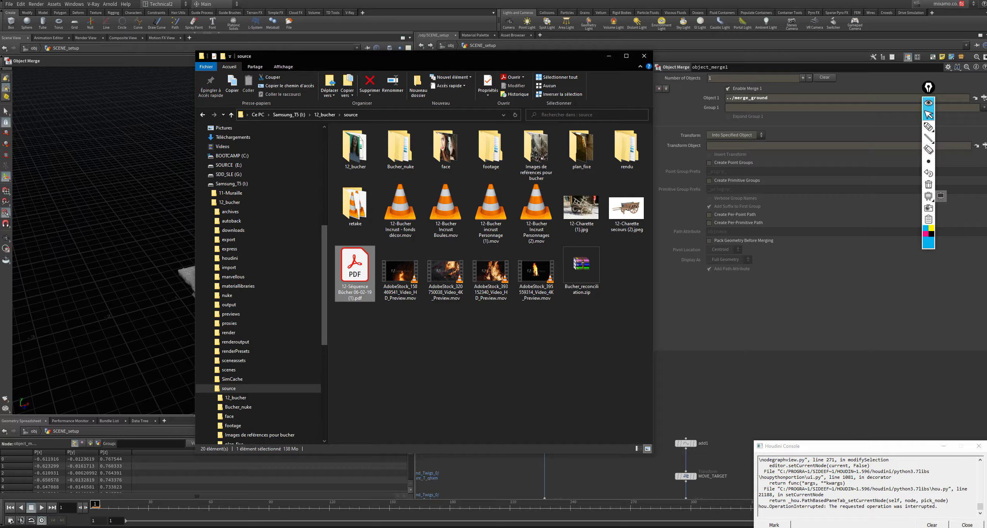
Step: Close the Houdini Console, look through the pictures in the "Images de références pour bucher" folder, and return to the source folder
click(967, 525)
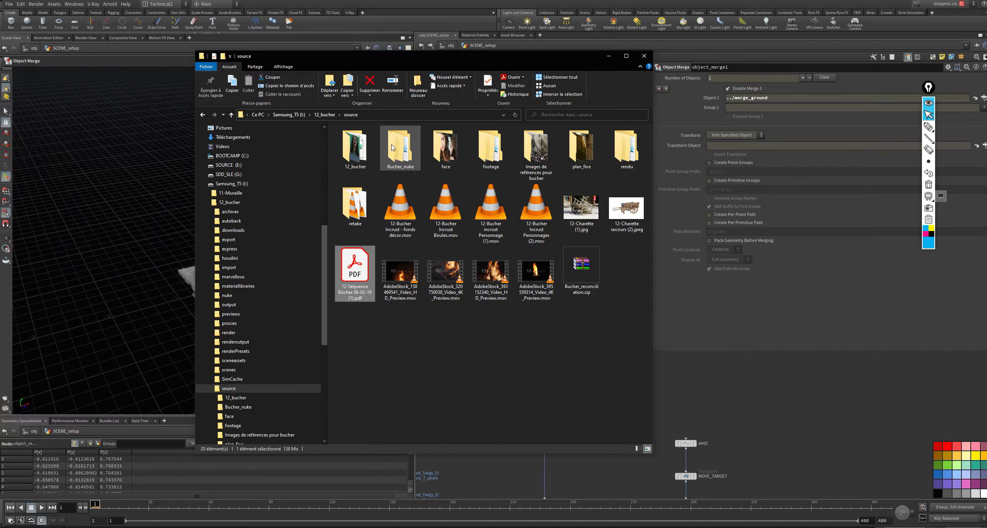
double_click(536, 149)
click(365, 155)
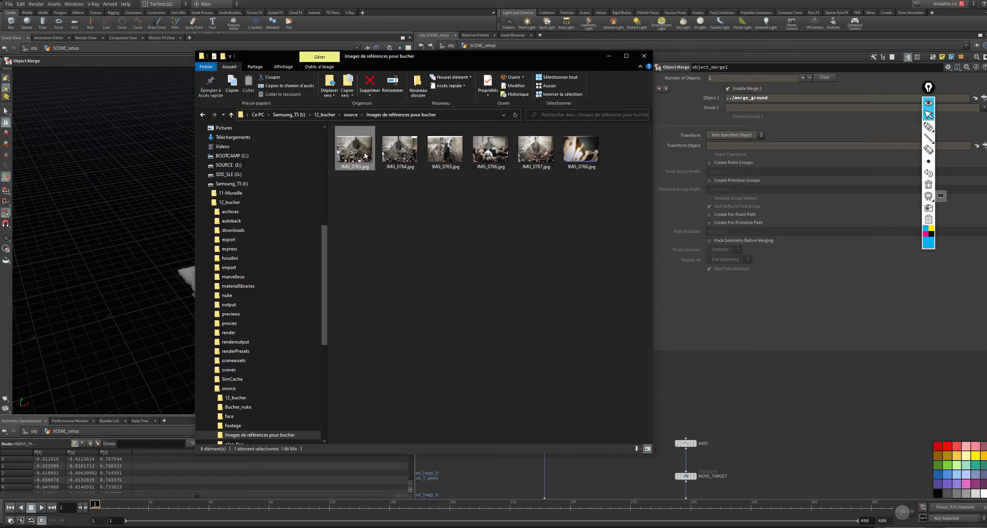
key(Page_Down)
key(Page_Down)
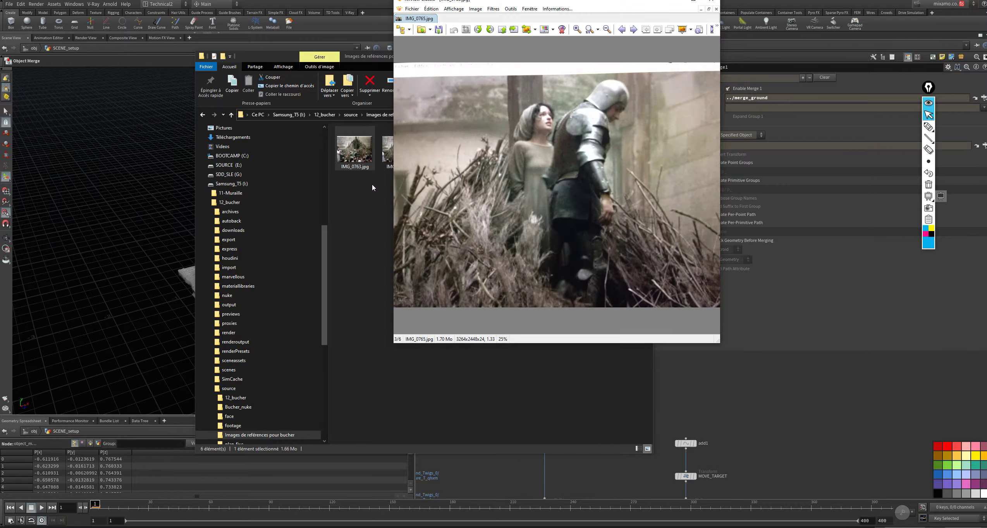
key(Page_Down)
key(Page_Down)
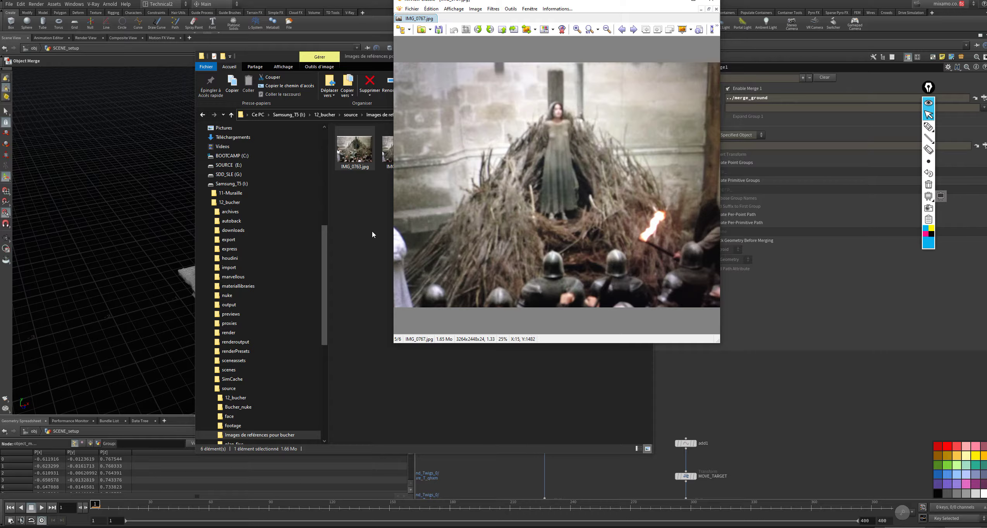
click(368, 218)
click(350, 115)
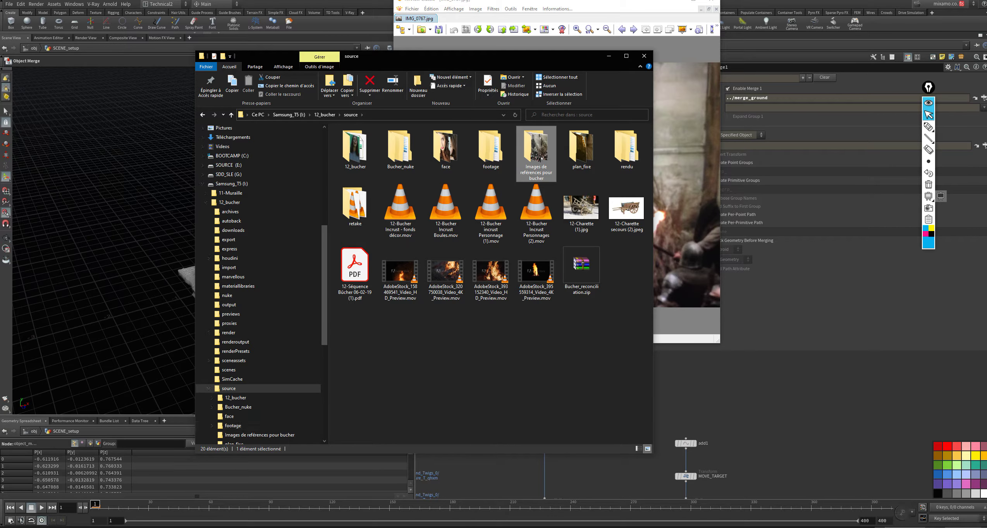
Step: Switch to the browser, view the "ref fire" video on Gyazo, and browse the fire captures from Dec. 2020 to Mar. 2021
key(alt+Tab)
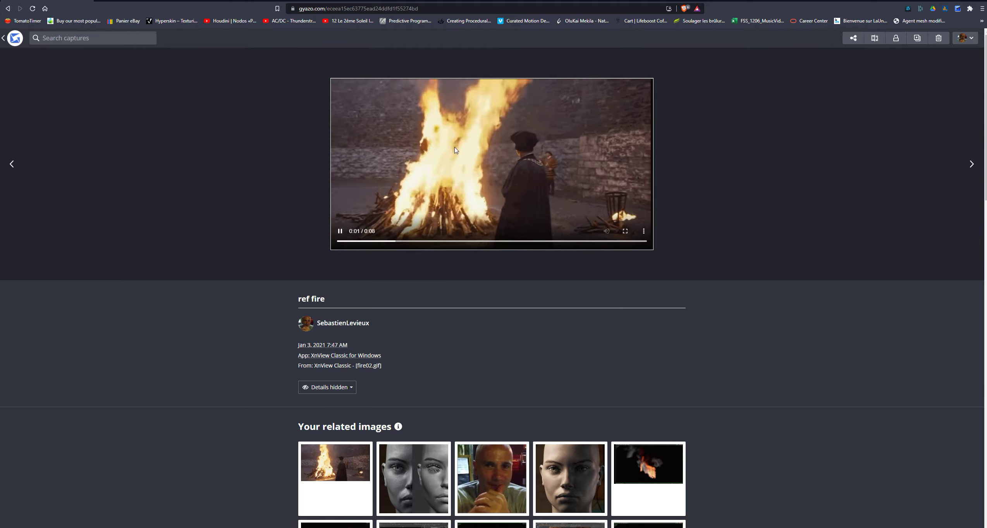
click(245, 148)
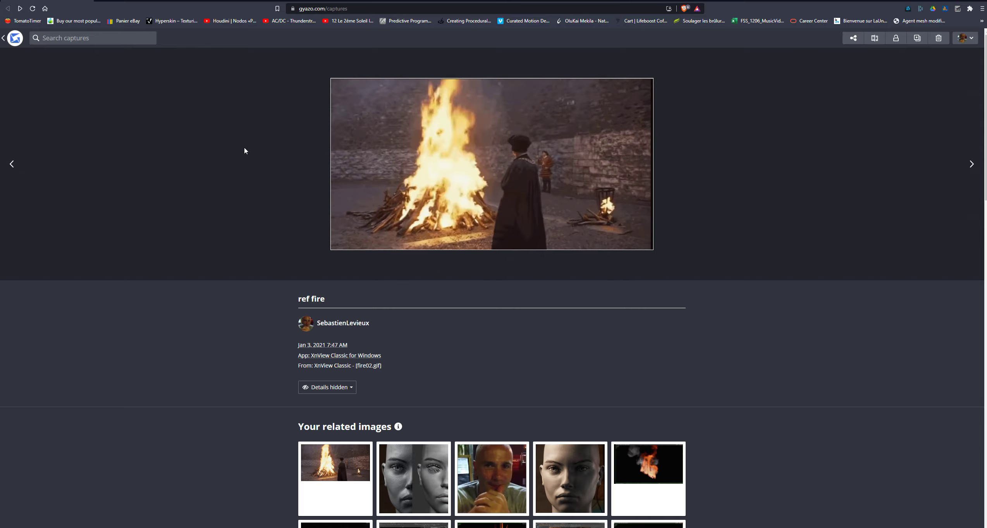
scroll(622, 277, down, 1)
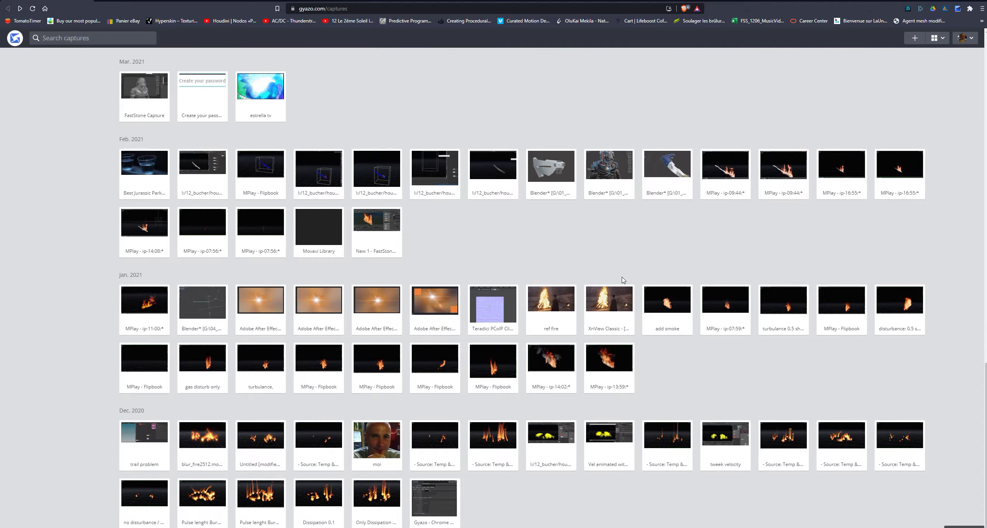
scroll(623, 279, up, 5)
scroll(623, 279, down, 3)
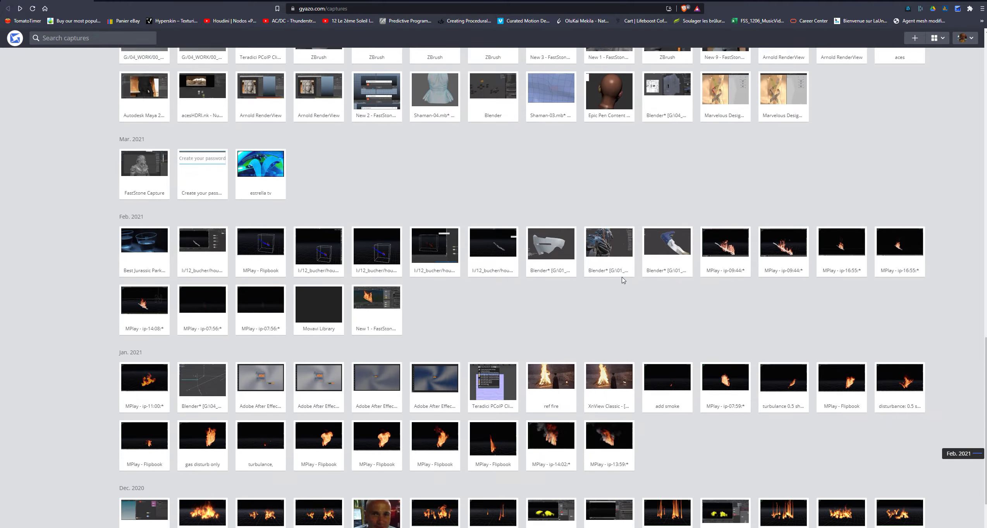
scroll(623, 280, down, 1)
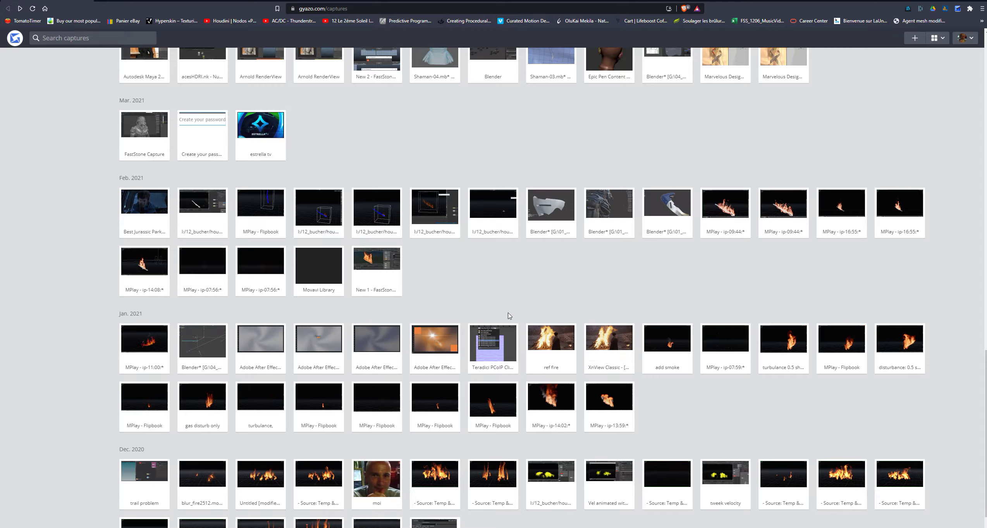
scroll(484, 321, up, 7)
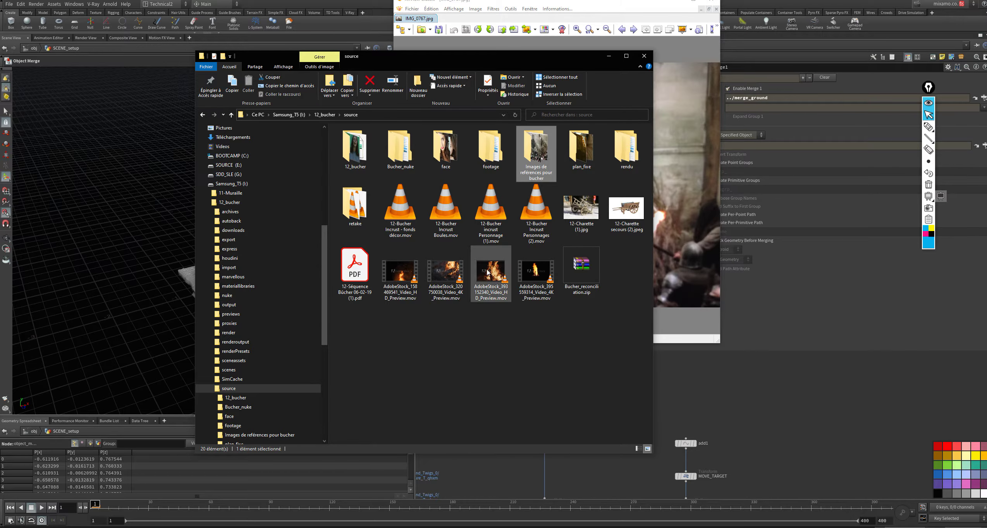
Step: View the green-screen stills from 12-9 to 12-12 in the 12_bucher source subfolder, and return to the source folder
double_click(356, 151)
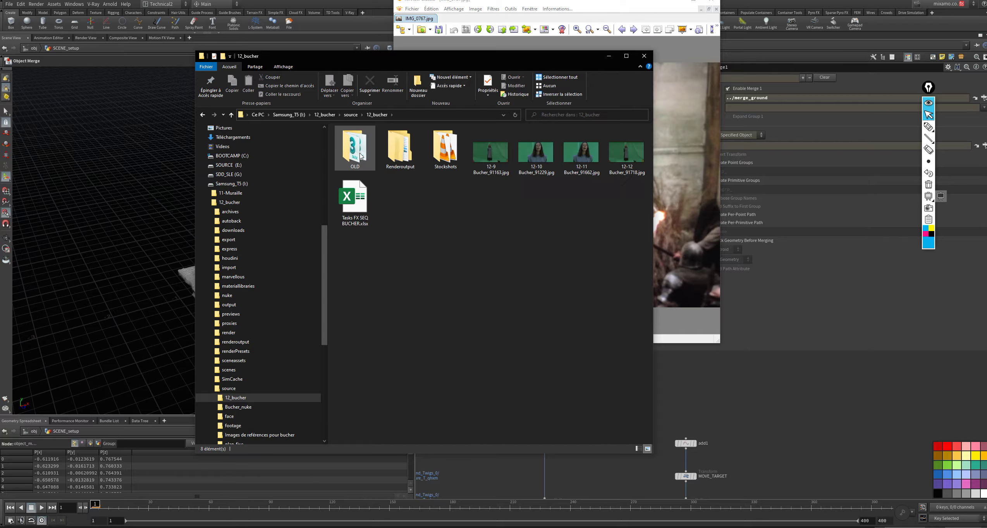
click(480, 157)
key(Return)
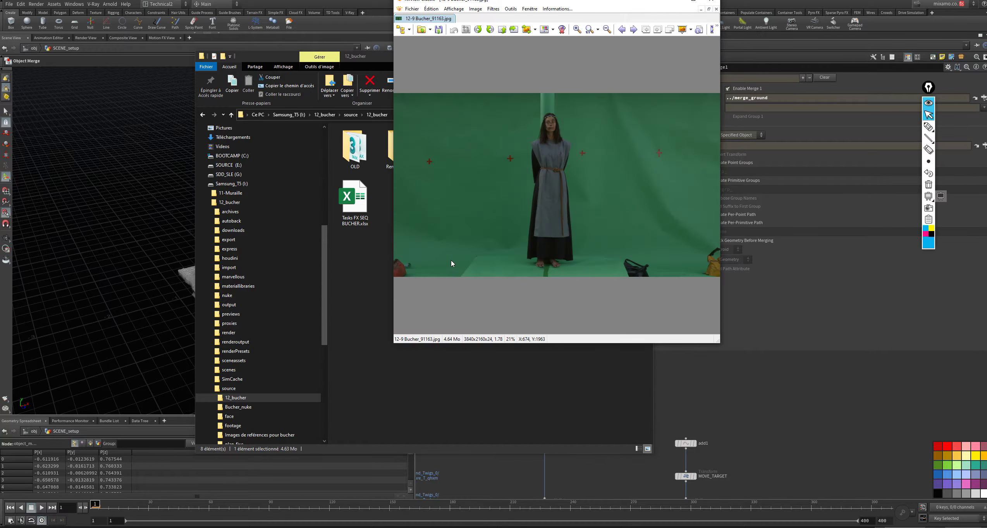
key(Page_Down)
key(Page_Down)
key(Page_Down)
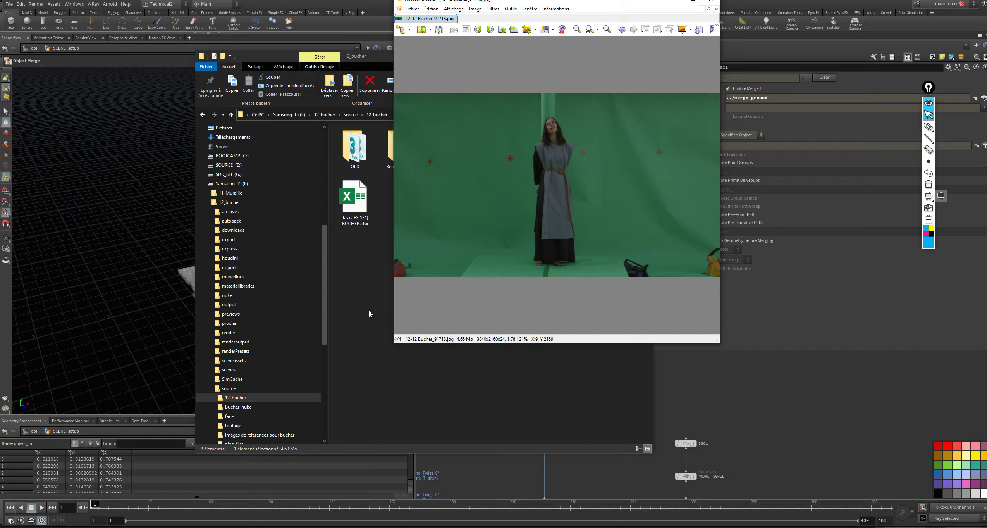
click(369, 310)
key(BackSpace)
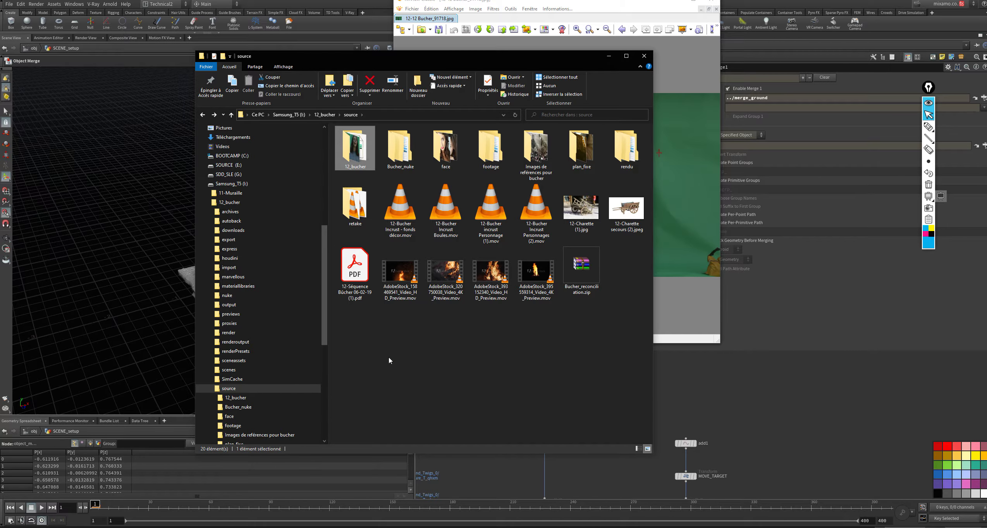
Step: Switch to the sequence PDF in Acrobat and review the shots and notes on its first three pages
key(alt+Tab)
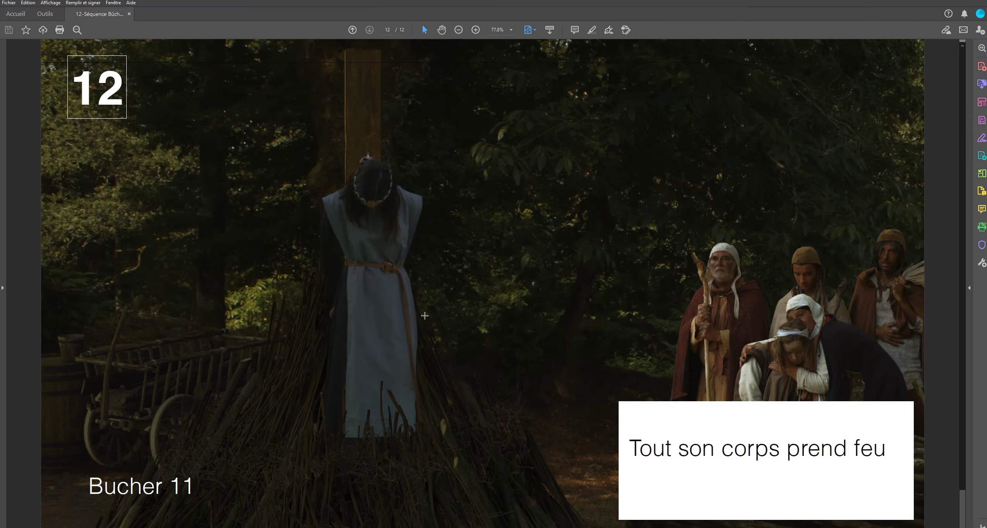
scroll(425, 316, up, 11)
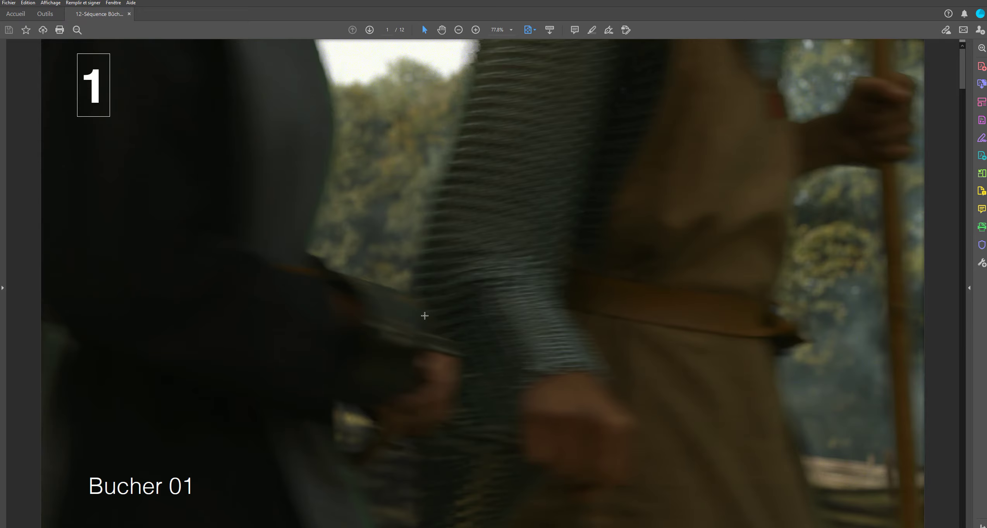
scroll(425, 316, down, 1)
scroll(424, 315, down, 1)
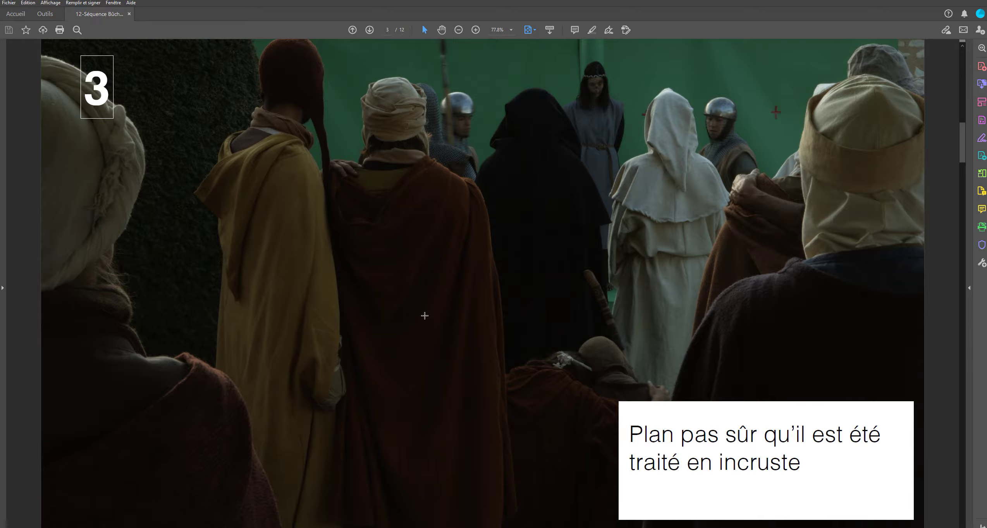
scroll(425, 316, up, 1)
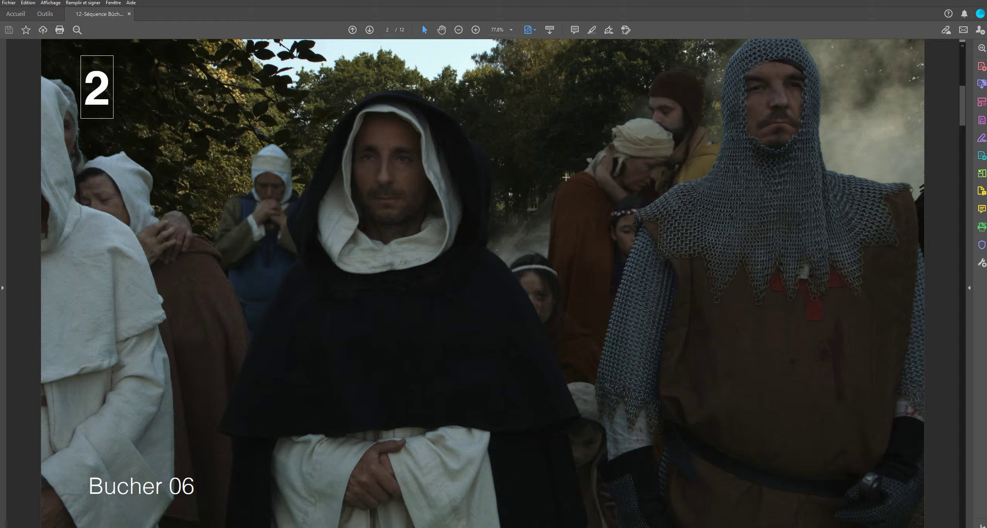
scroll(556, 198, down, 1)
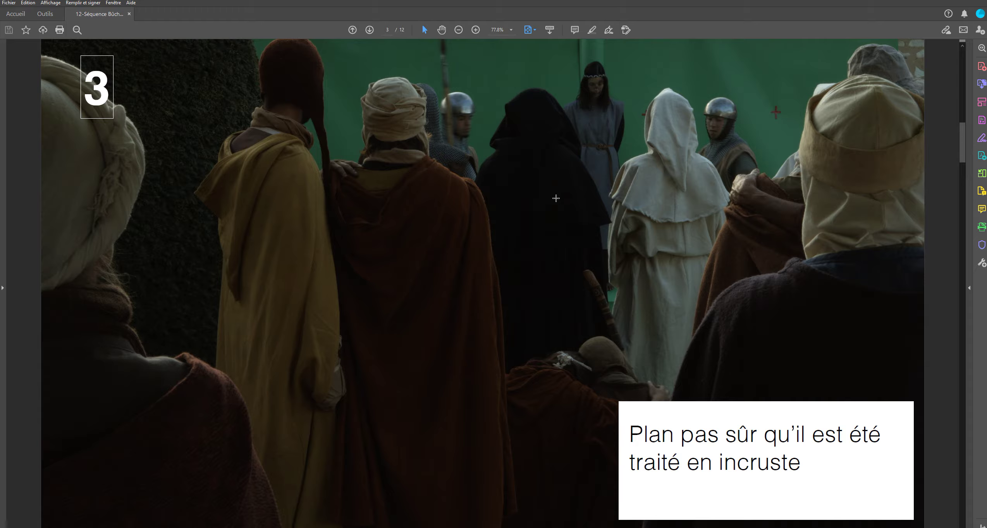
Step: Review the fire and smoke notes on the remaining PDF pages through page 12, and close the document
scroll(556, 198, down, 1)
scroll(556, 198, down, 1)
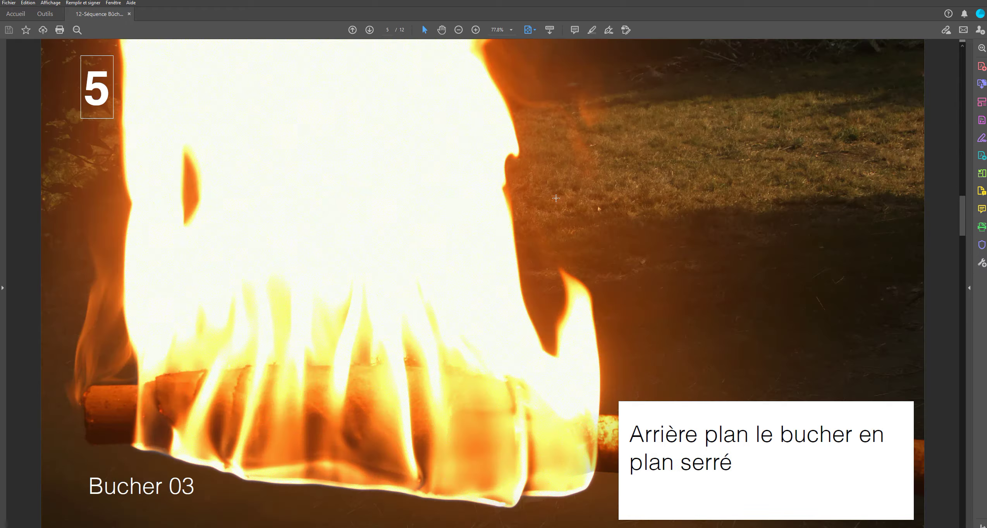
scroll(556, 198, down, 1)
scroll(556, 198, down, 1)
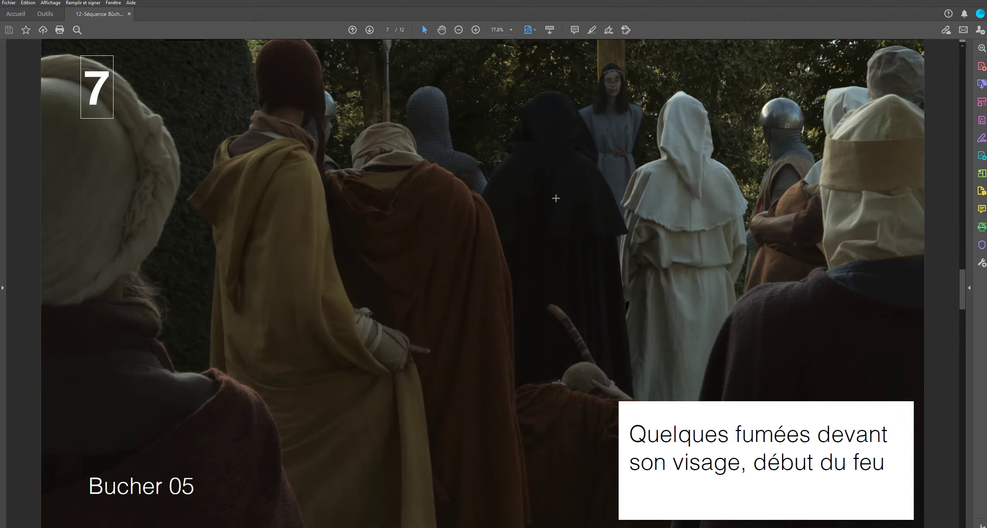
scroll(556, 198, down, 4)
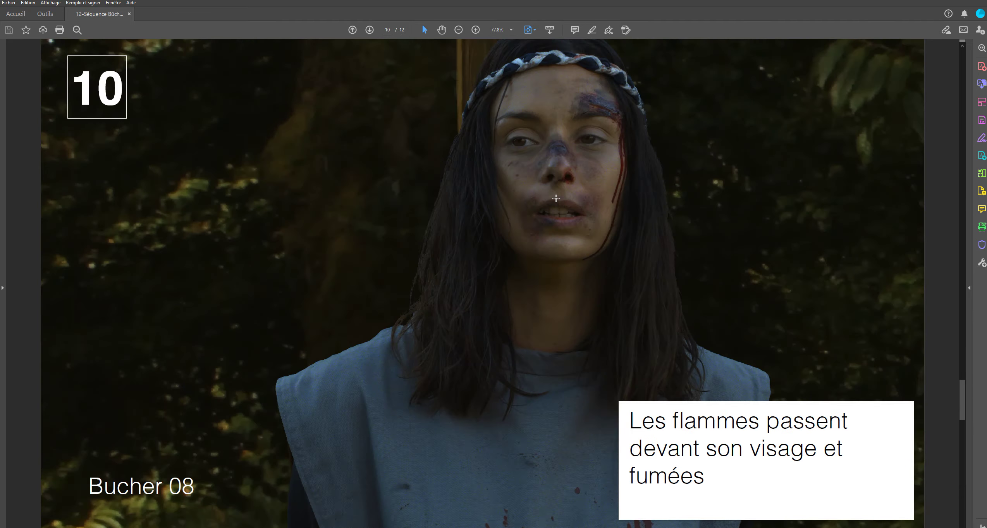
scroll(556, 198, down, 1)
scroll(556, 198, up, 1)
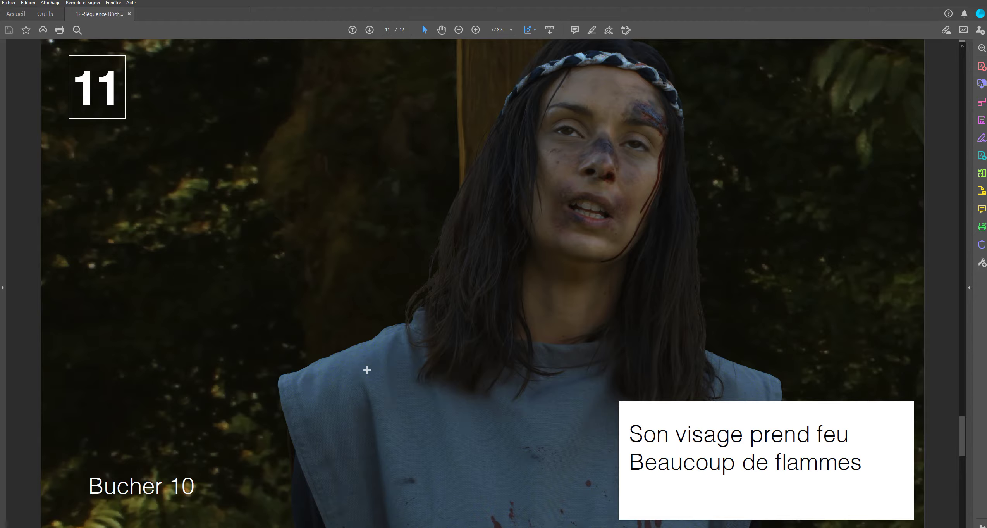
scroll(367, 370, down, 1)
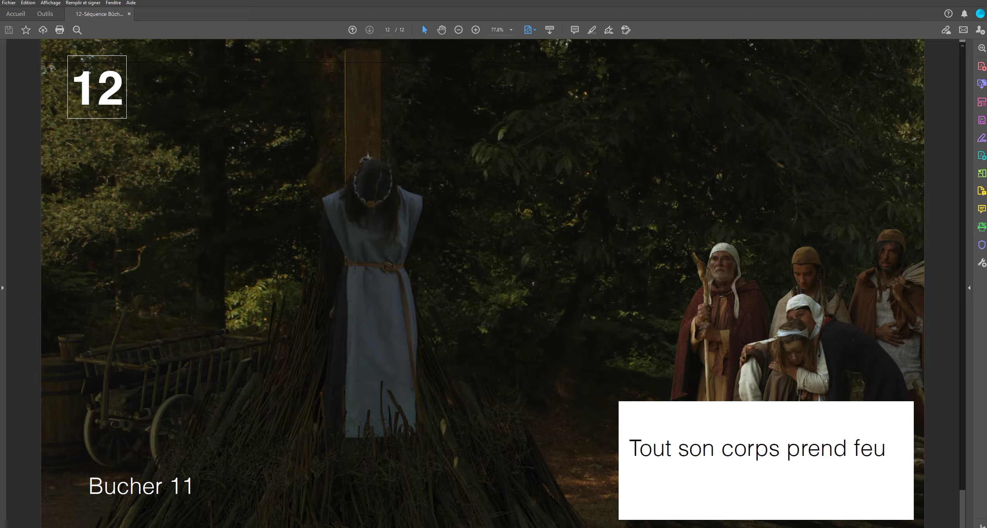
key(alt+F4)
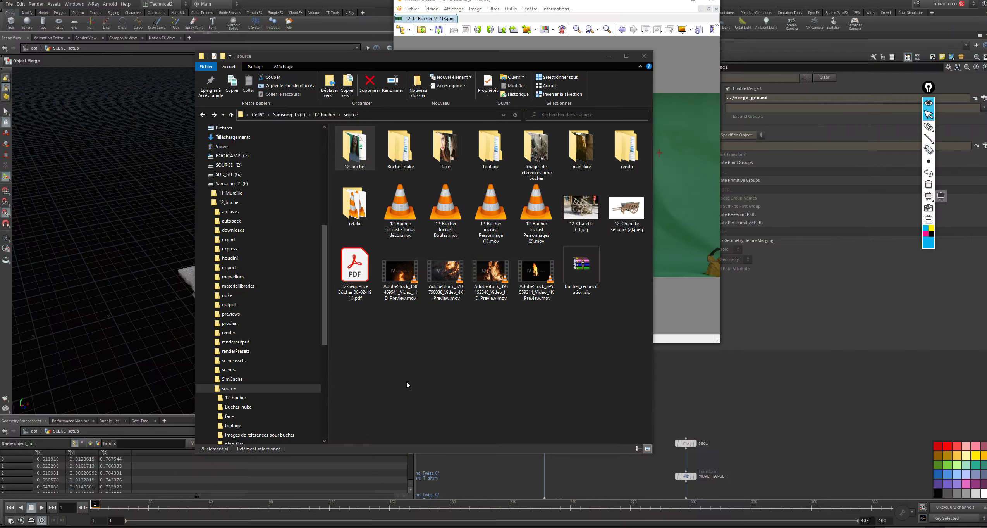
Step: Switch back to Houdini and display the outputs of attribpaint3 and delete2 in turn in the BASE POINT network
click(97, 103)
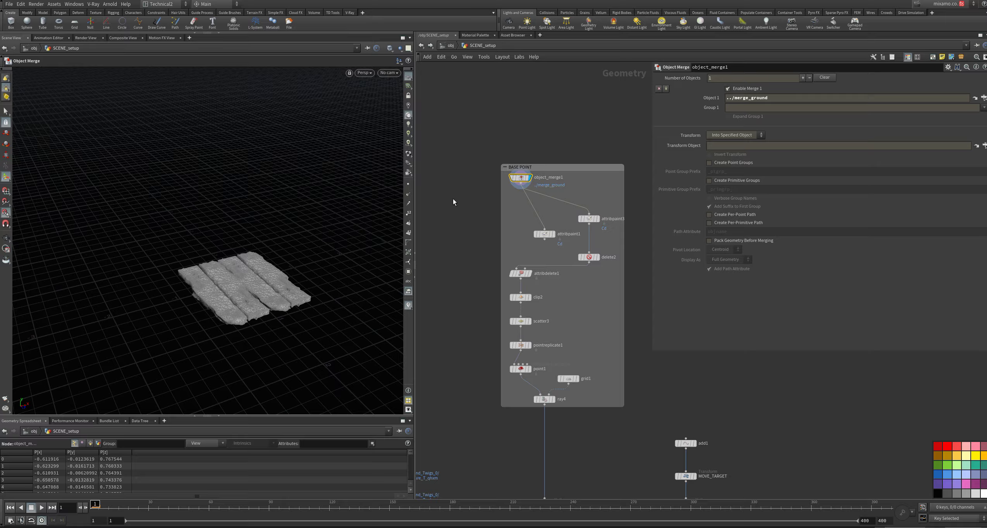
scroll(467, 221, up, 3)
middle_drag(475, 236, 434, 199)
click(575, 171)
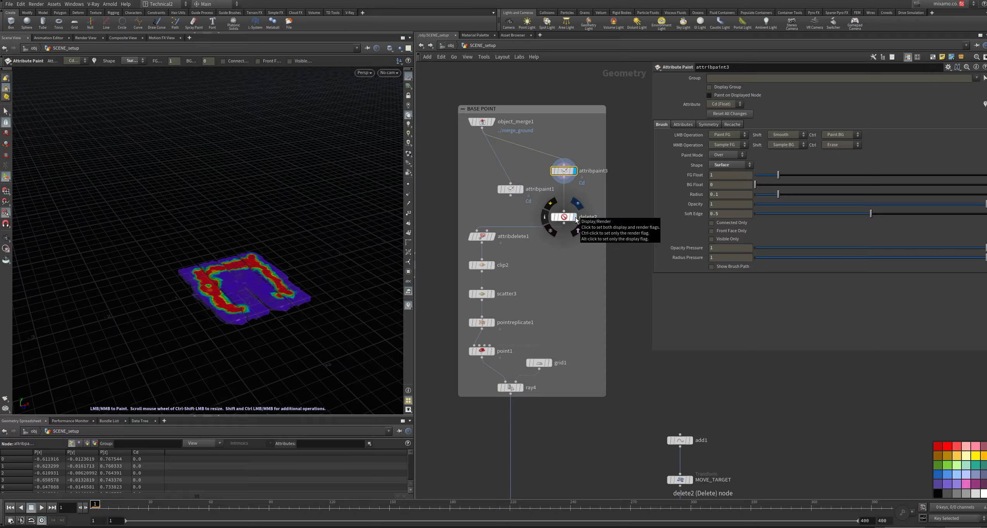
click(576, 220)
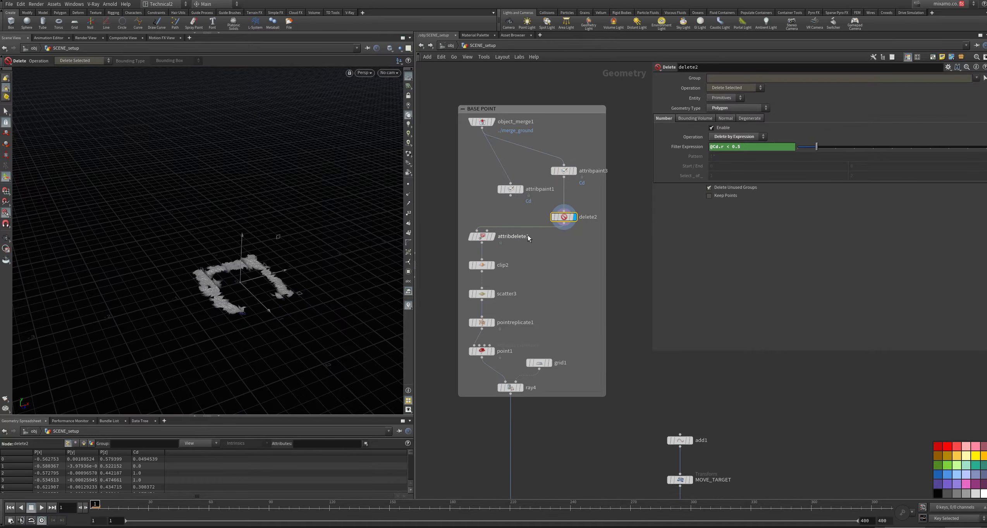
Step: Display the attribdelete1 output and inspect the node's attribute deletion settings
mouse_move(493, 238)
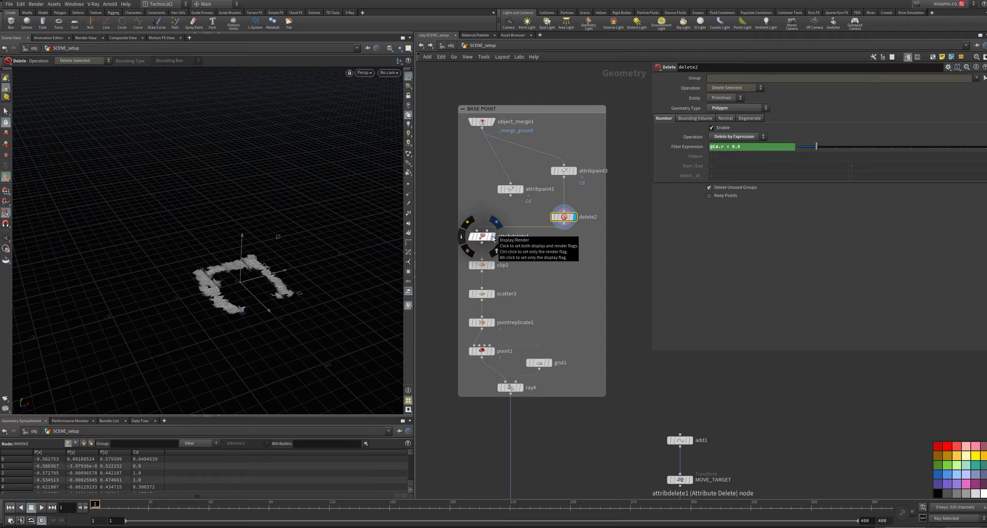
click(492, 238)
click(483, 238)
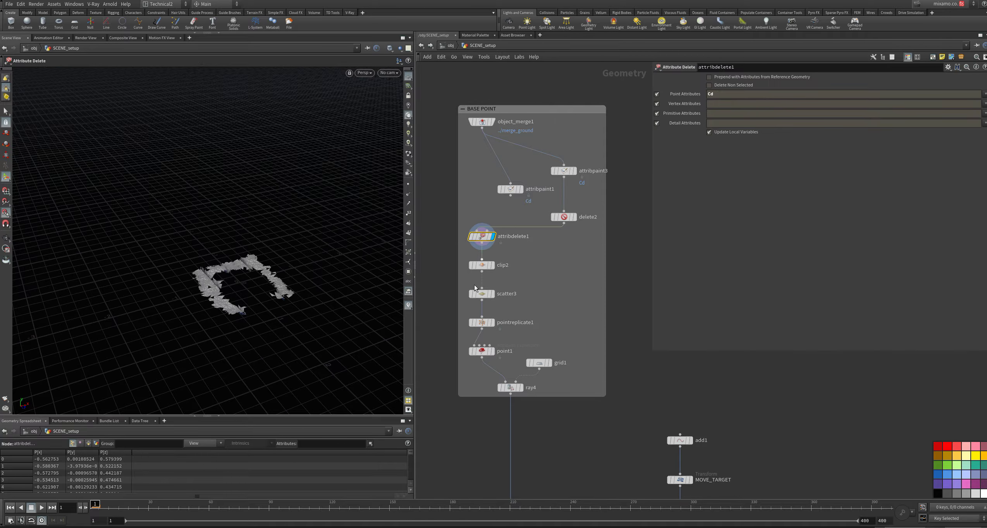
Step: View the geometry from a low side angle and display the output of the clip2 node
middle_drag(450, 310, 468, 275)
scroll(464, 262, up, 3)
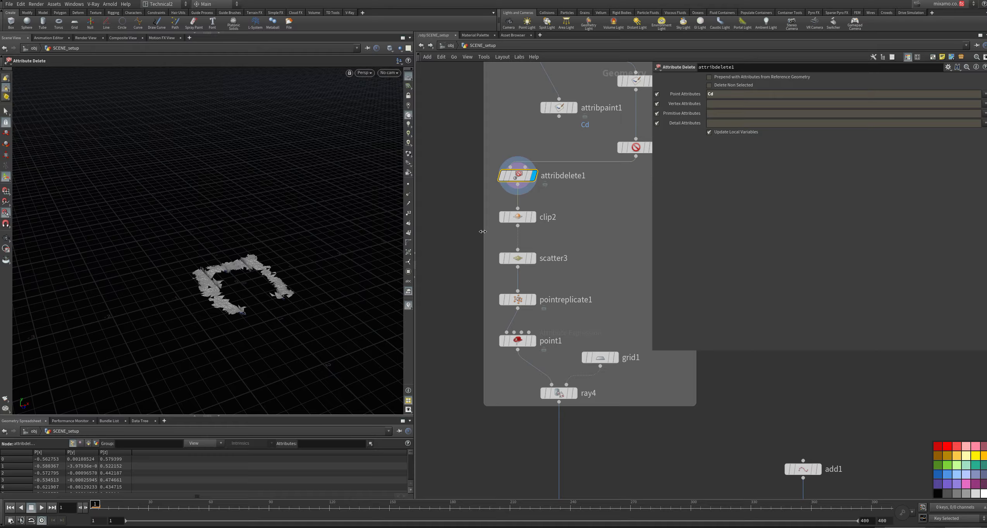
middle_drag(483, 231, 445, 252)
key(space)
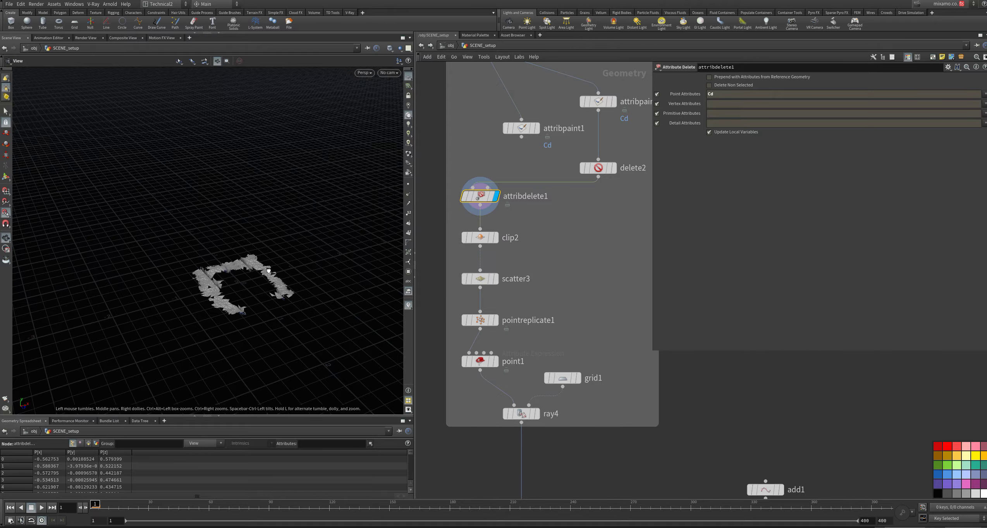
drag(268, 270, 329, 252)
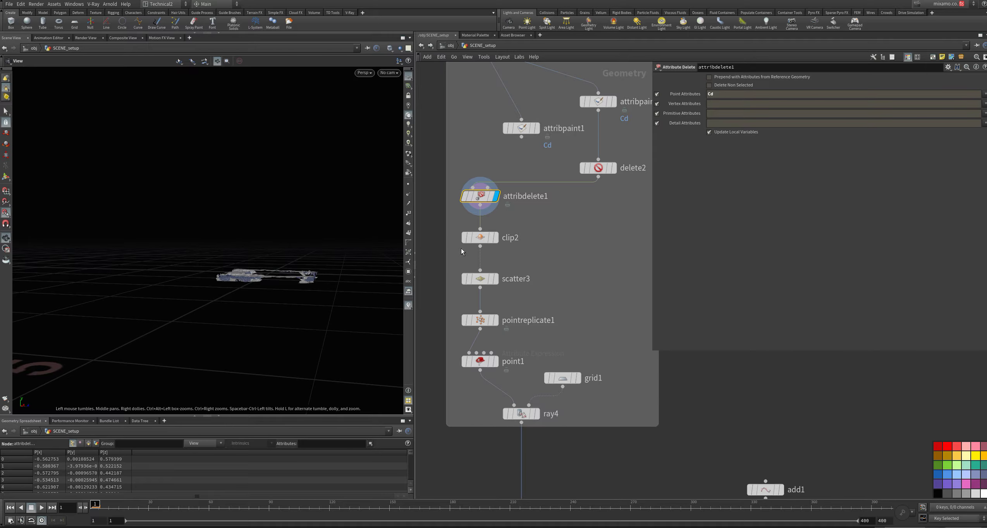
click(497, 243)
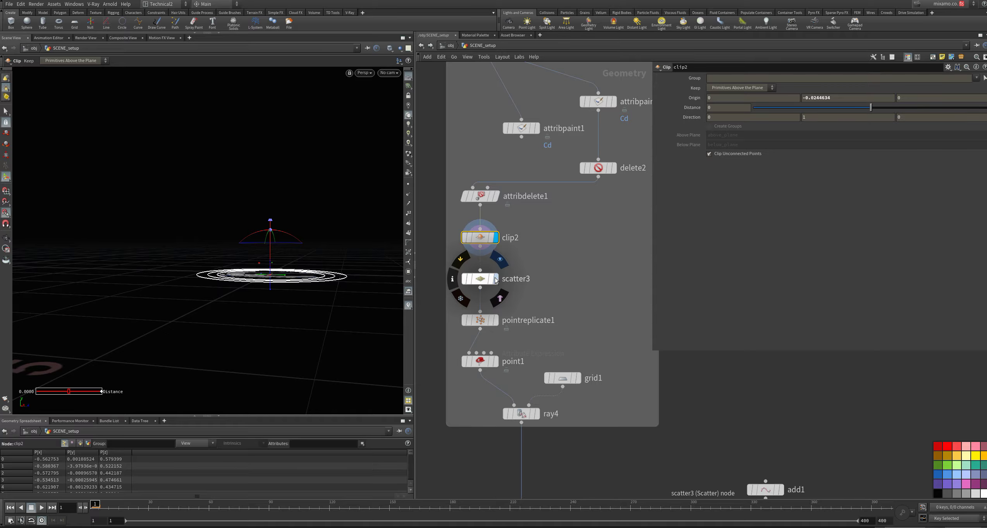
Step: Display the outputs of scatter3, pointreplicate1 and ray4 in turn and orbit around the resulting base points
click(496, 281)
mouse_move(499, 325)
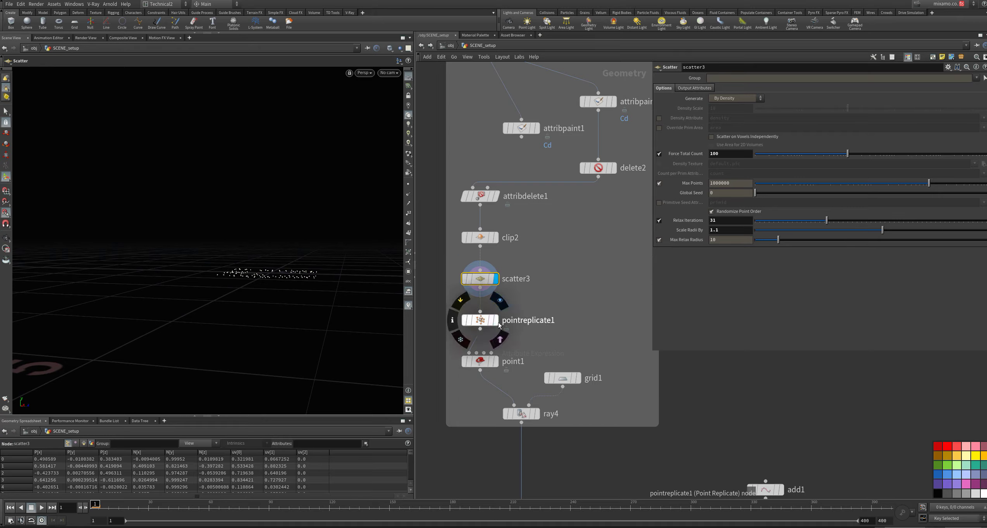
click(498, 324)
mouse_move(506, 384)
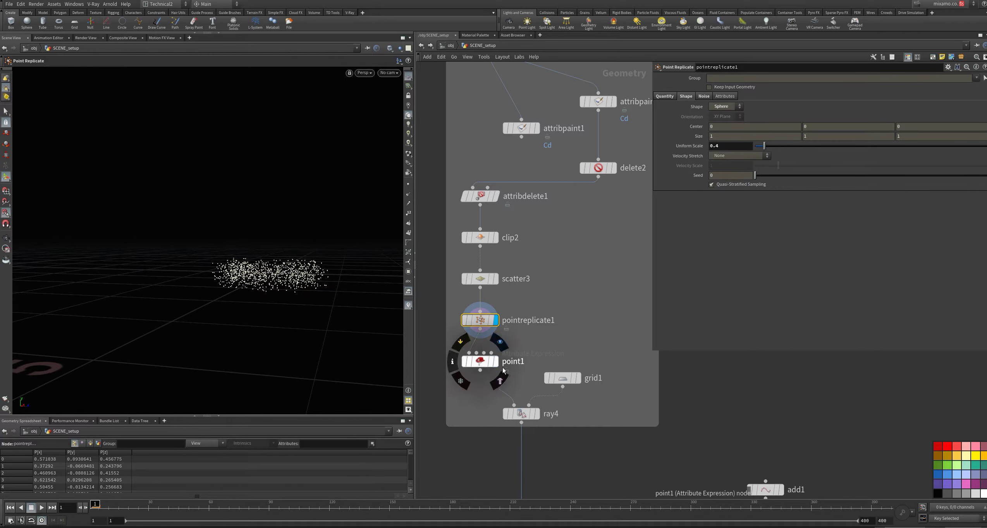
click(521, 413)
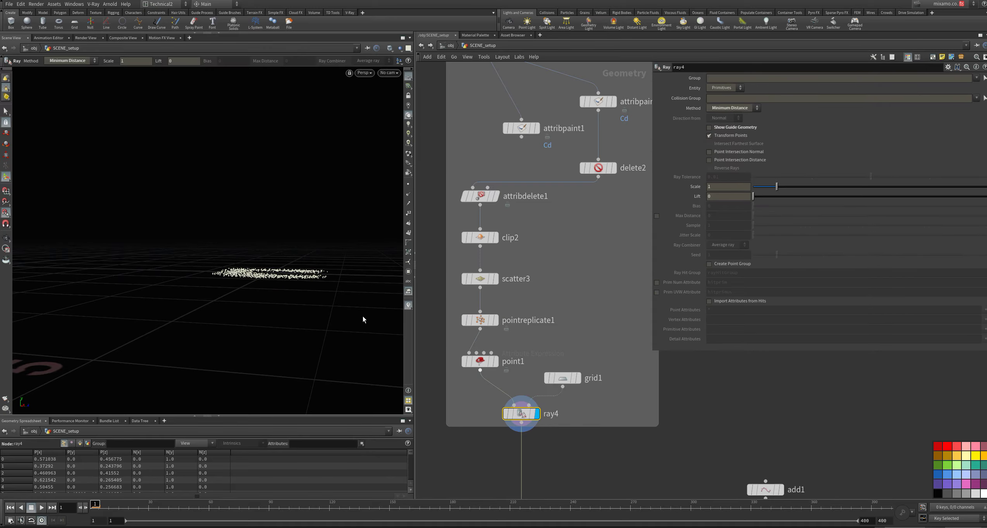
key(Escape)
drag(363, 320, 283, 337)
Step: Display the output of add1 and then MOVE_TARGET in the target branch, and view the target point from higher up
middle_drag(624, 473, 528, 265)
scroll(529, 275, down, 4)
mouse_move(592, 253)
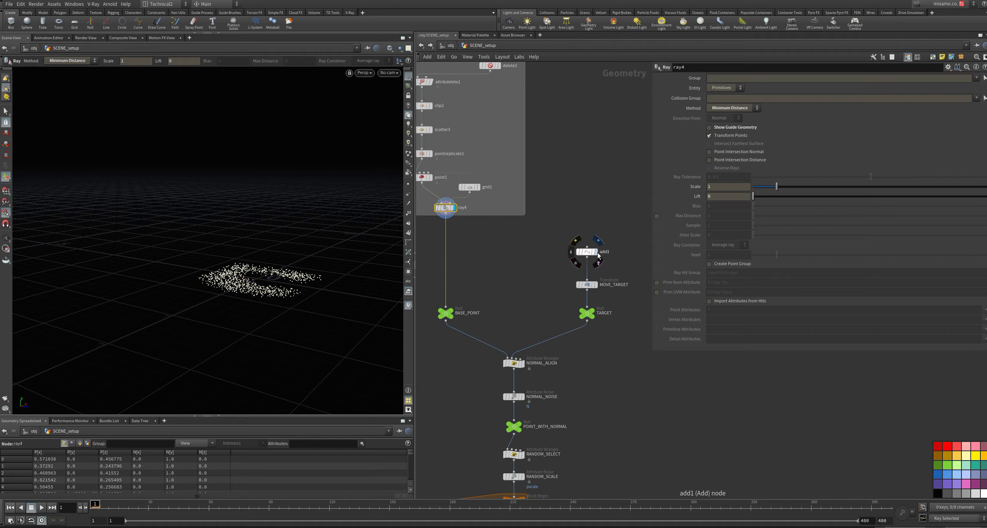
click(598, 254)
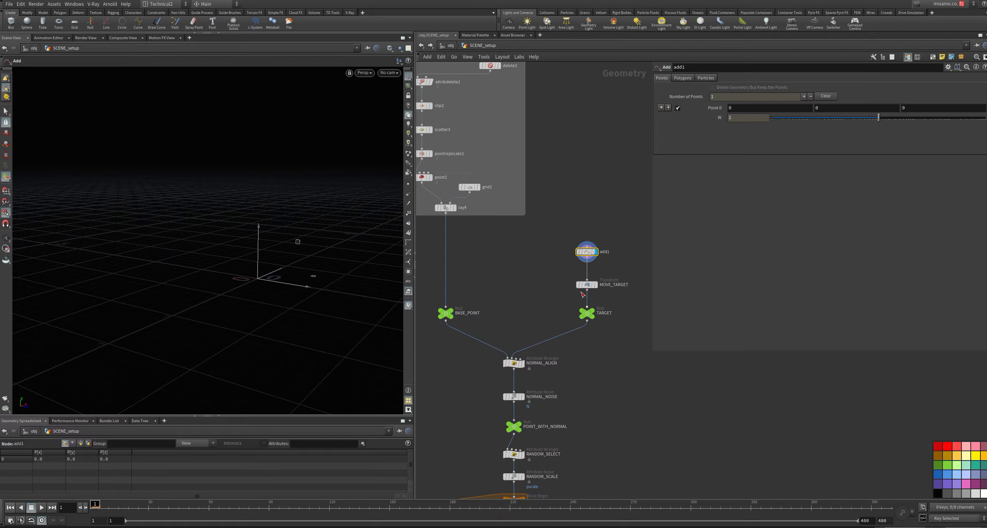
click(595, 285)
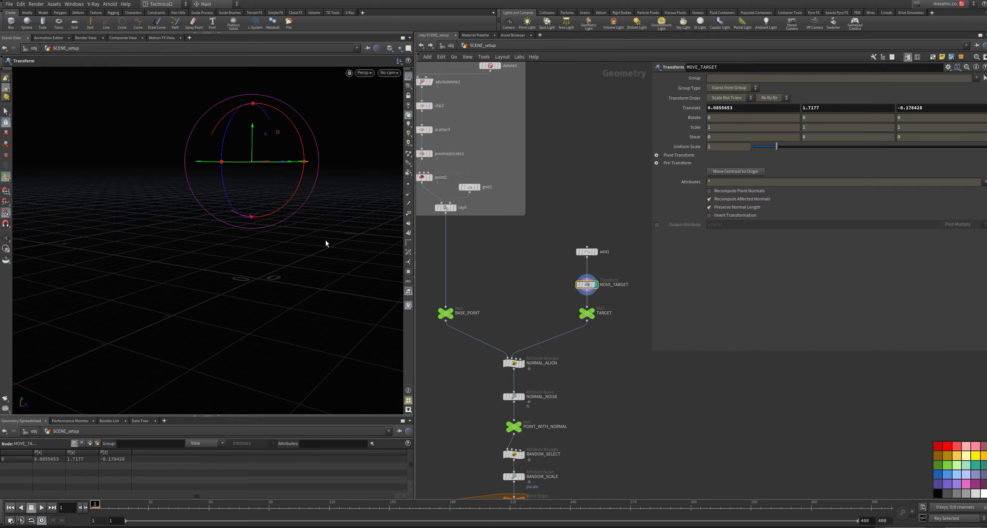
mouse_move(246, 234)
mouse_down()
mouse_move(273, 249)
mouse_move(249, 247)
mouse_up()
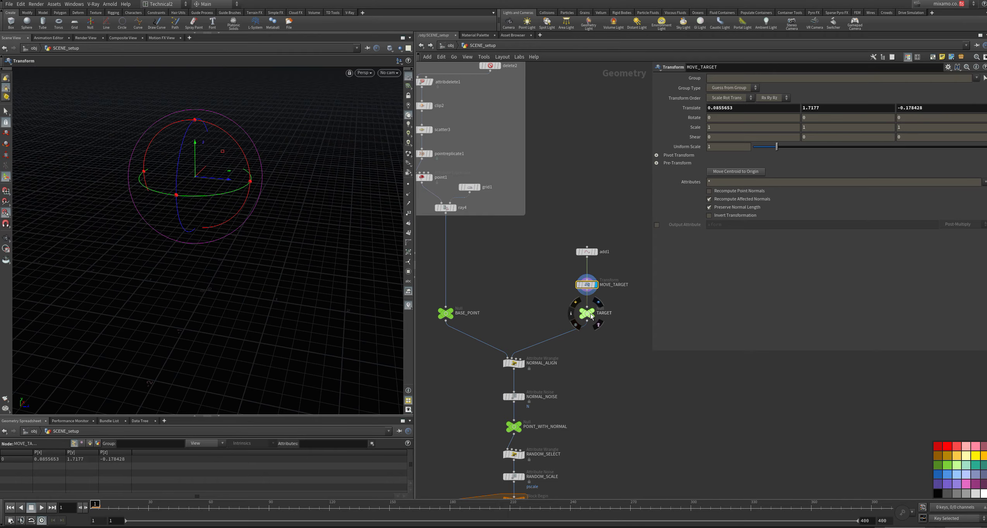
Step: Display the NORMAL_ALIGN wrangle, highlight its whole VEX code and show the point normals in the viewport
click(524, 365)
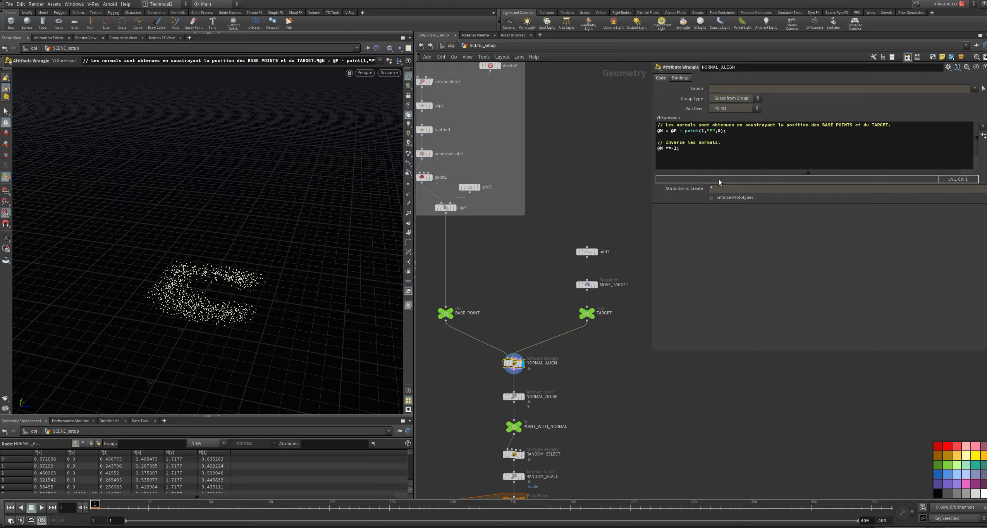
key(ctrl+a)
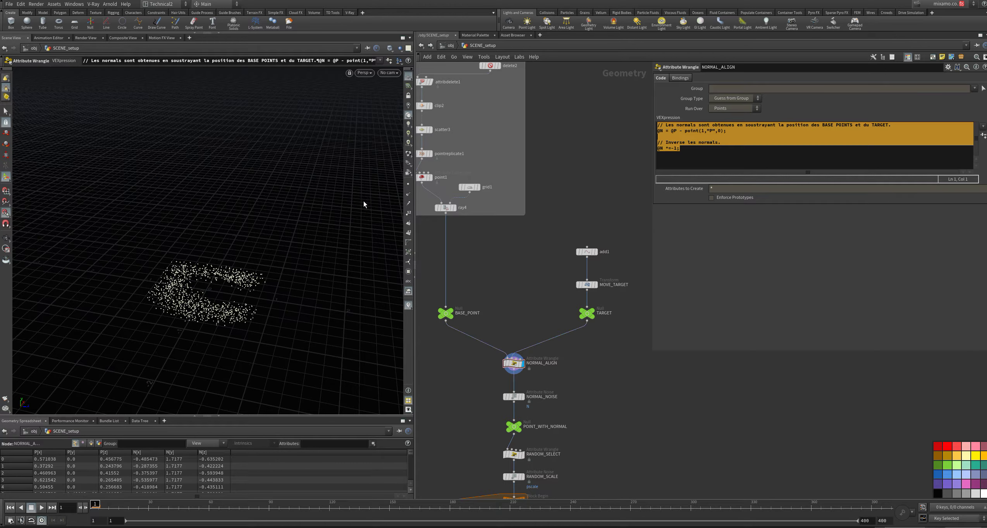
click(408, 195)
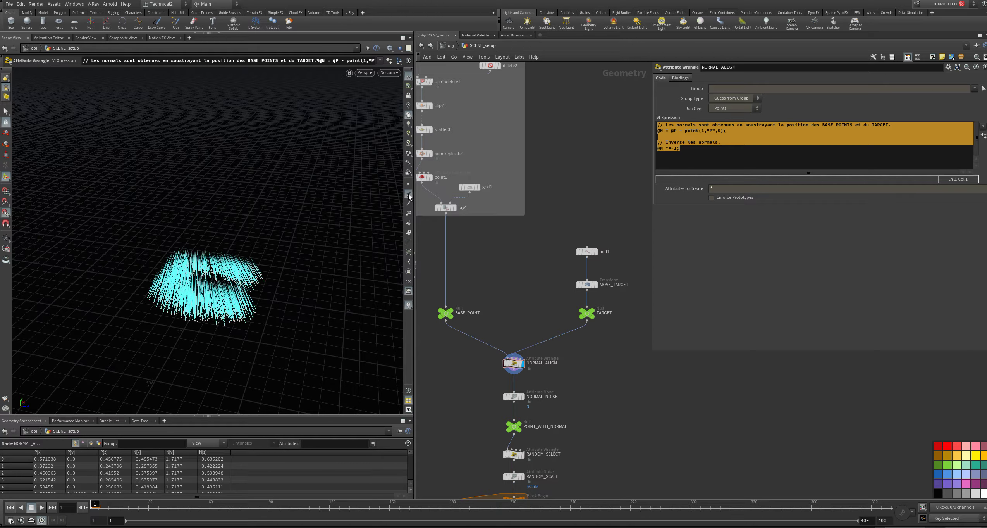
Step: Select MOVE_TARGET and shift the target point along Z to about 0.036, keeping NORMAL_ALIGN displayed
click(586, 285)
drag(208, 177, 288, 226)
key(r)
Step: Display the RANDOM_SCALE attribute noise output and inspect its pscale settings
middle_drag(569, 465, 552, 324)
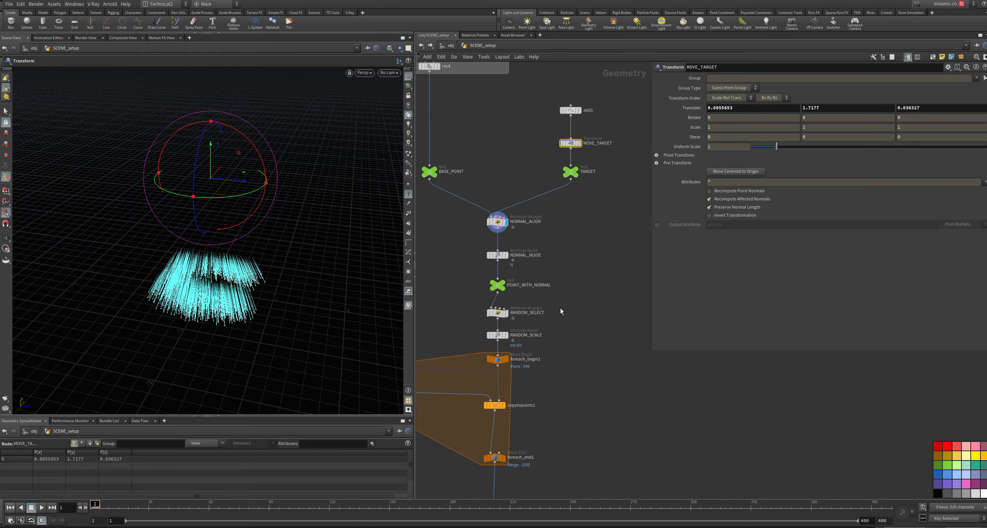
middle_drag(587, 375, 629, 350)
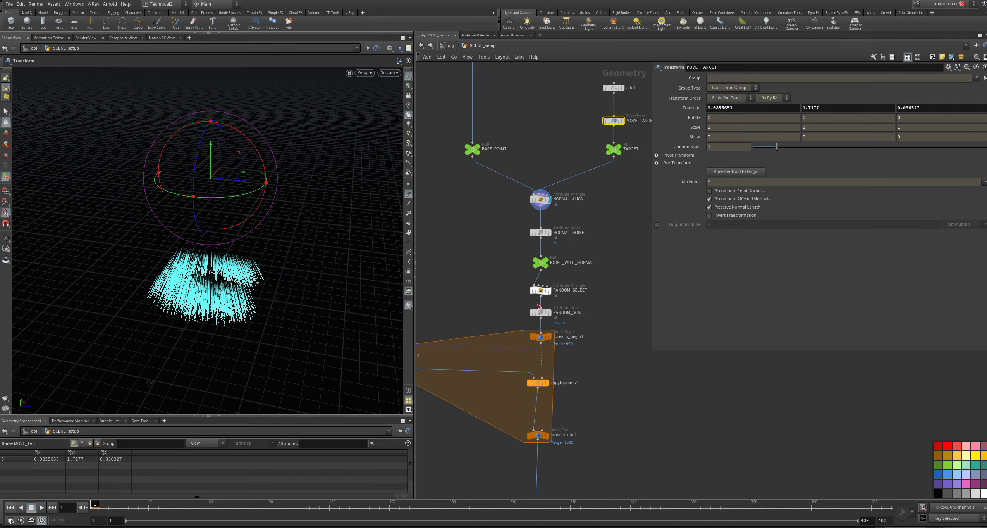
click(548, 314)
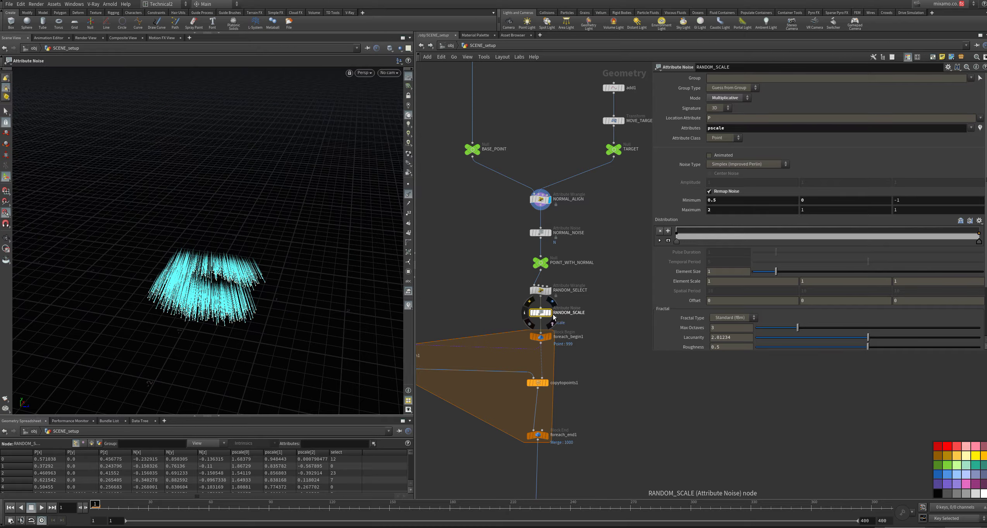
Step: Examine the object merge nodes that feed the wooden stick and twig models into switch1
middle_drag(480, 327, 509, 223)
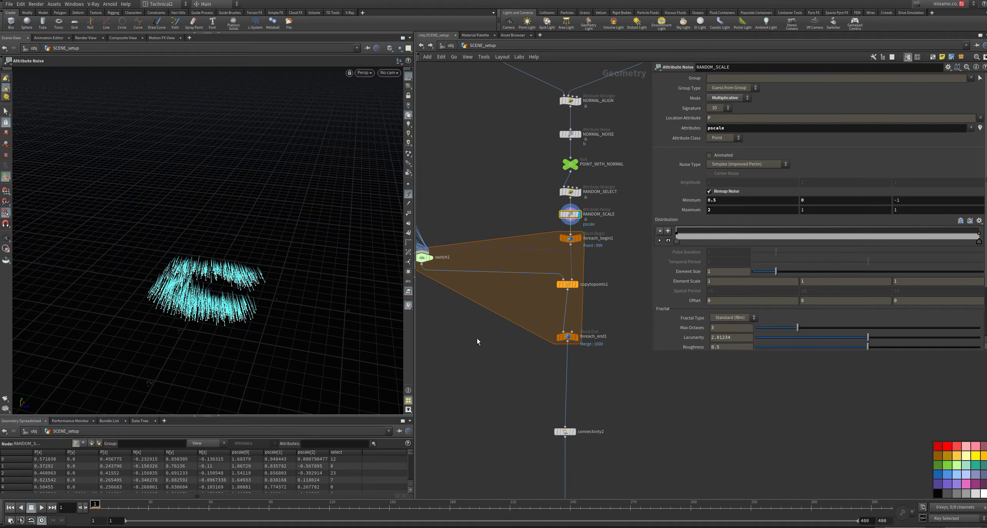
middle_drag(479, 342, 631, 388)
scroll(515, 323, down, 4)
scroll(465, 295, up, 6)
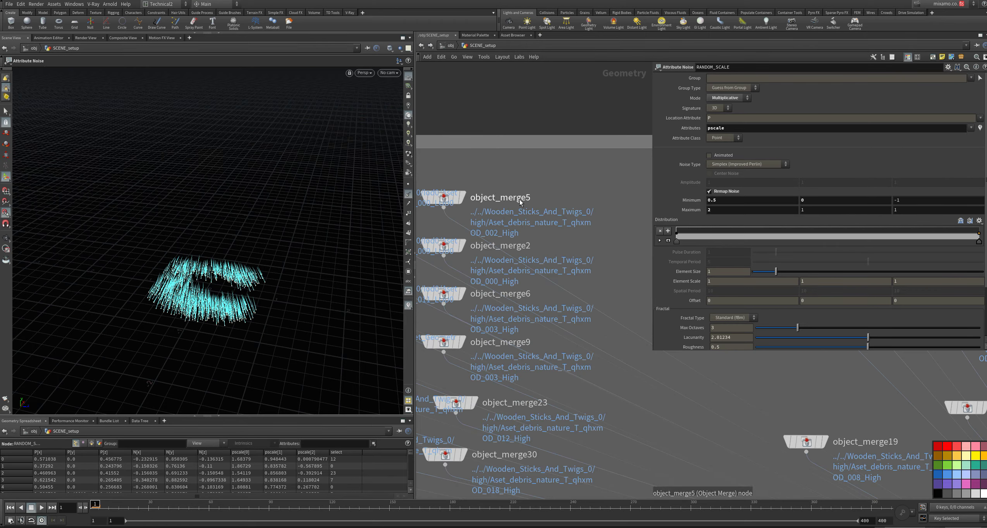
key(h)
Step: Display the branch_no_sim file cache below the for-each loop and orbit around the stacked branches
middle_drag(415, 197, 360, 147)
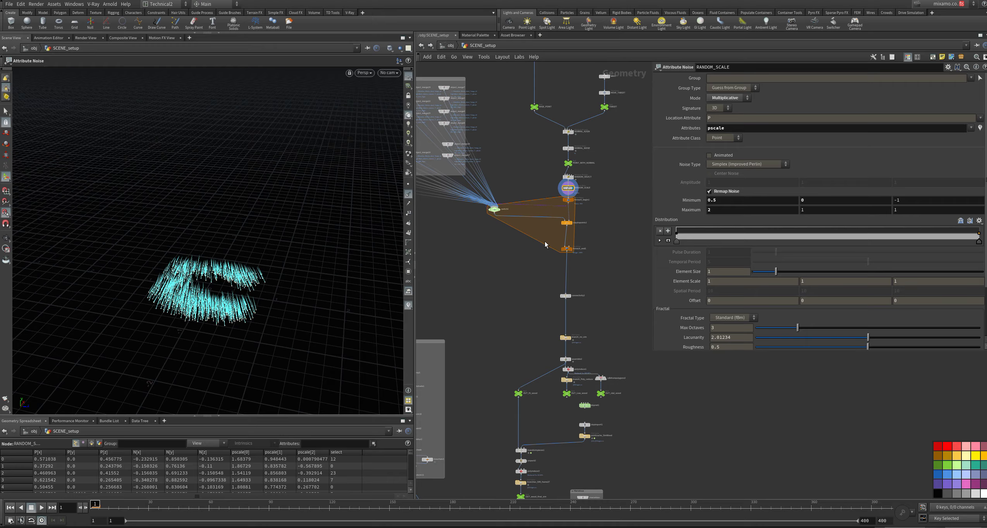
scroll(545, 240, up, 3)
middle_drag(589, 244, 559, 203)
scroll(559, 203, up, 2)
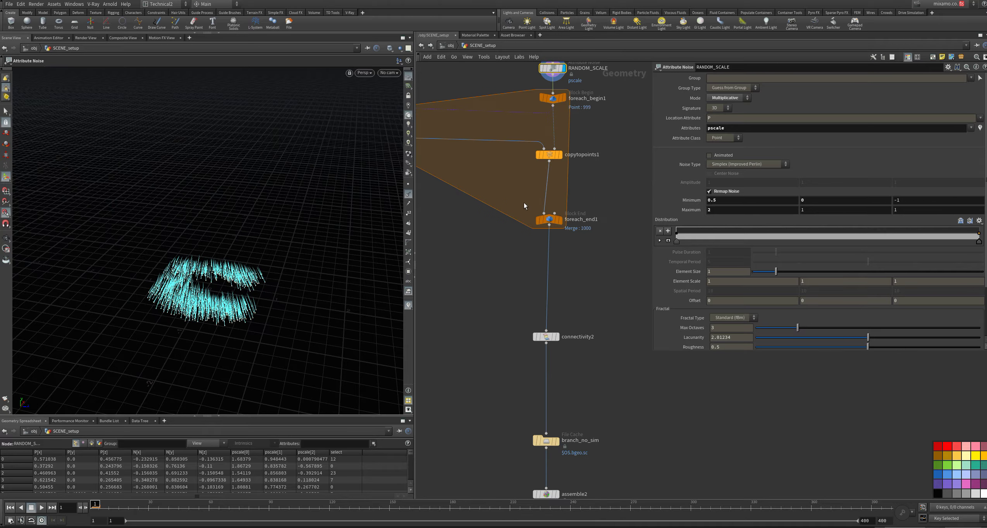
middle_drag(483, 270, 496, 214)
click(552, 286)
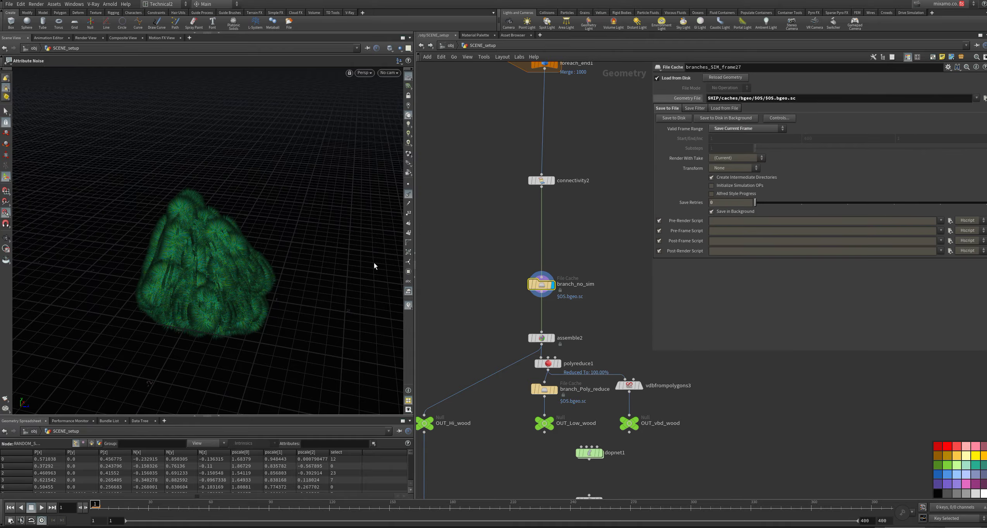
key(Escape)
mouse_move(279, 269)
mouse_down()
mouse_move(211, 257)
mouse_move(271, 279)
mouse_up()
Step: Display the pointcache_SimWood file cache and scrub the timeline to about frame 15 to review the simulated points
middle_drag(519, 336, 450, 190)
middle_drag(497, 329, 488, 298)
mouse_move(542, 274)
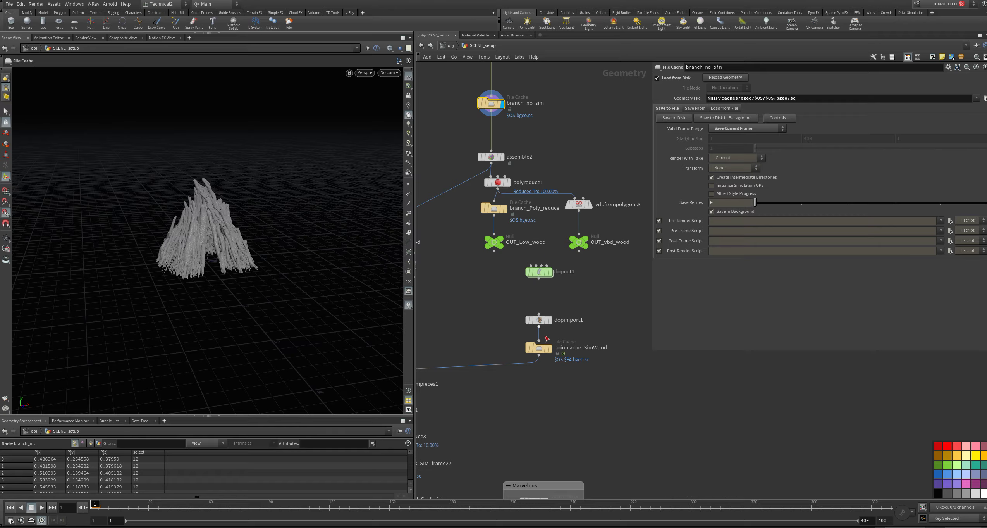
mouse_move(552, 353)
click(530, 349)
click(550, 348)
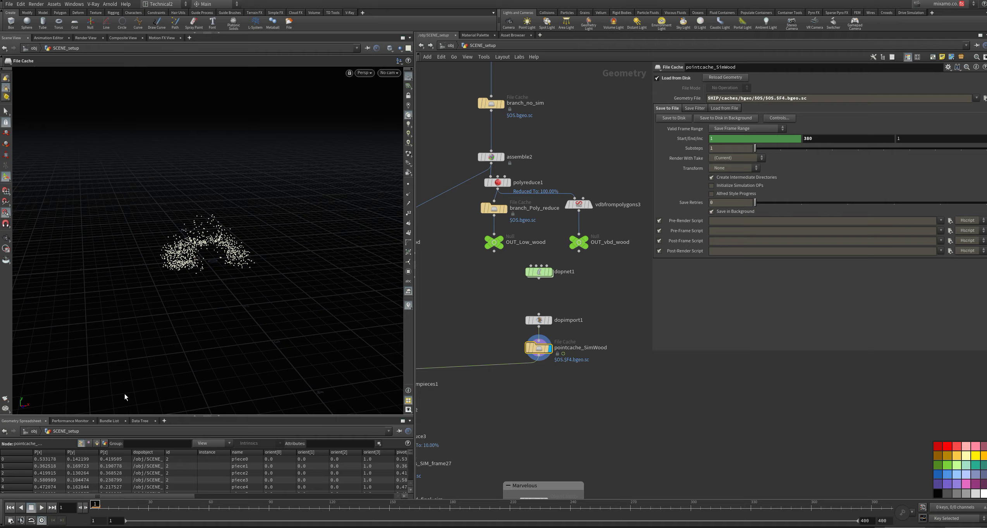
mouse_move(130, 503)
mouse_down()
mouse_move(259, 504)
mouse_move(118, 504)
mouse_up()
Step: Display the ground1 plank in the set up stack network box, then the merged platform with its post
middle_drag(502, 311, 697, 339)
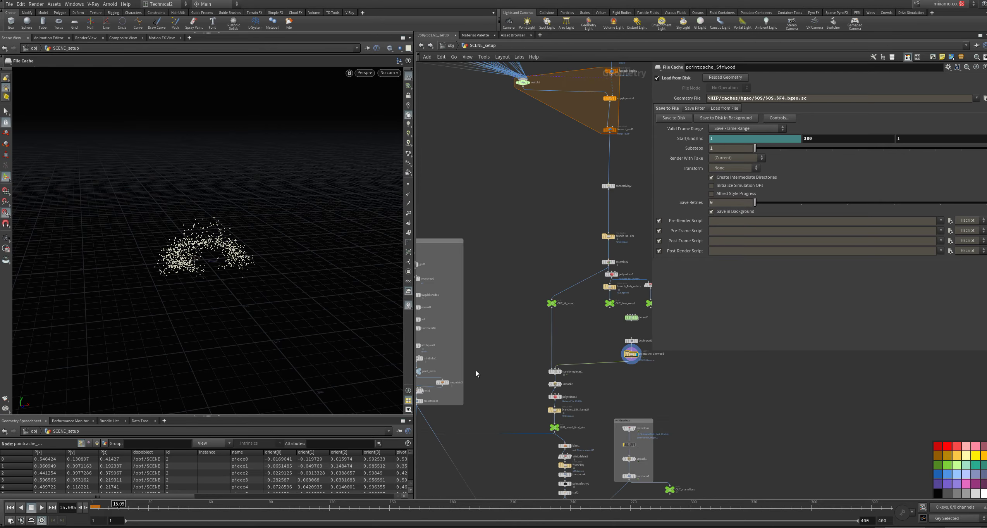
middle_drag(475, 373, 660, 317)
middle_drag(496, 351, 643, 295)
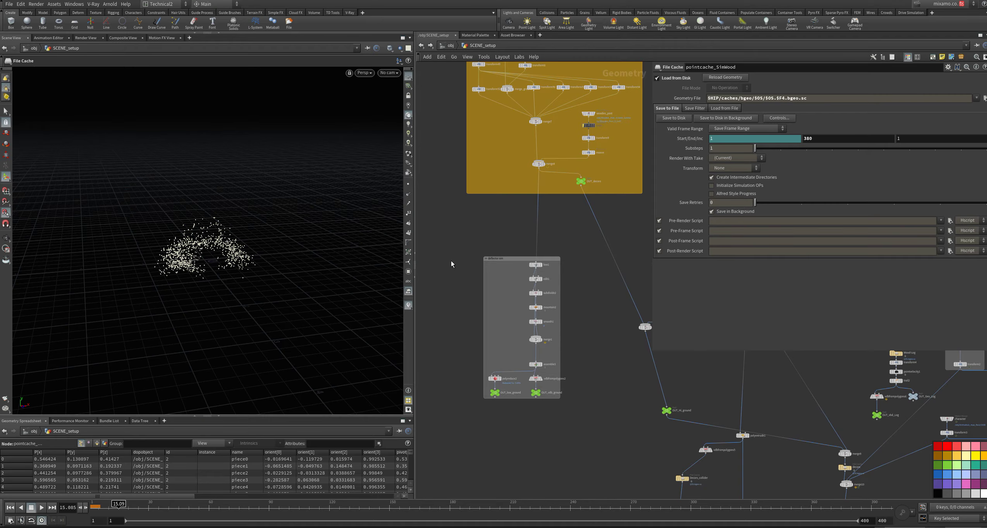
middle_drag(453, 252, 465, 392)
scroll(498, 251, up, 3)
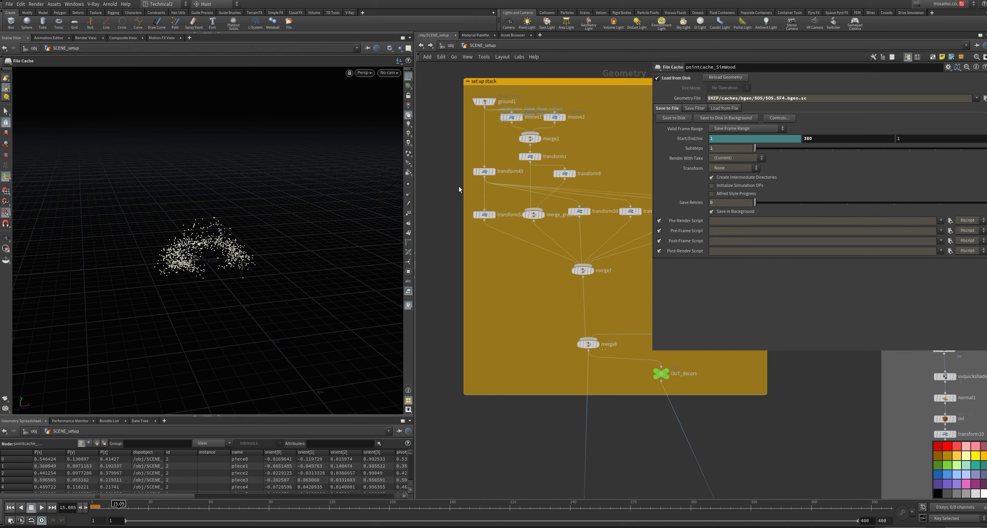
click(492, 100)
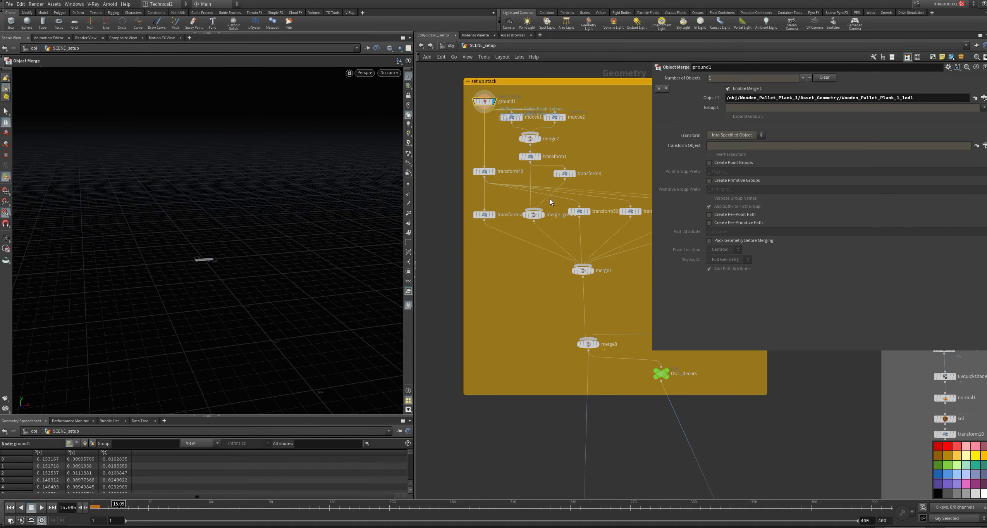
middle_drag(667, 374, 586, 164)
click(479, 276)
Step: Display OUT_vdb_ground in the deflector sim network box and orbit around the collision geometry
middle_drag(487, 272, 492, 129)
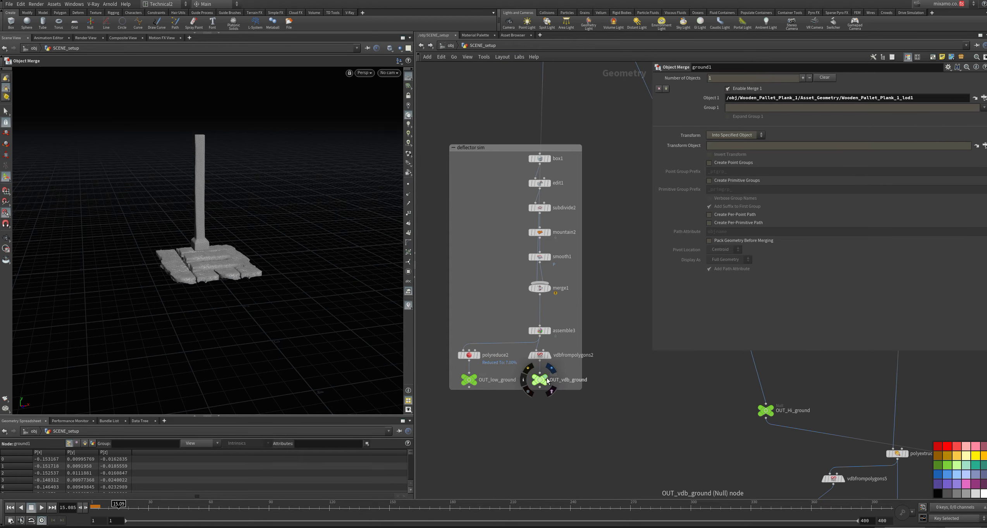
click(546, 375)
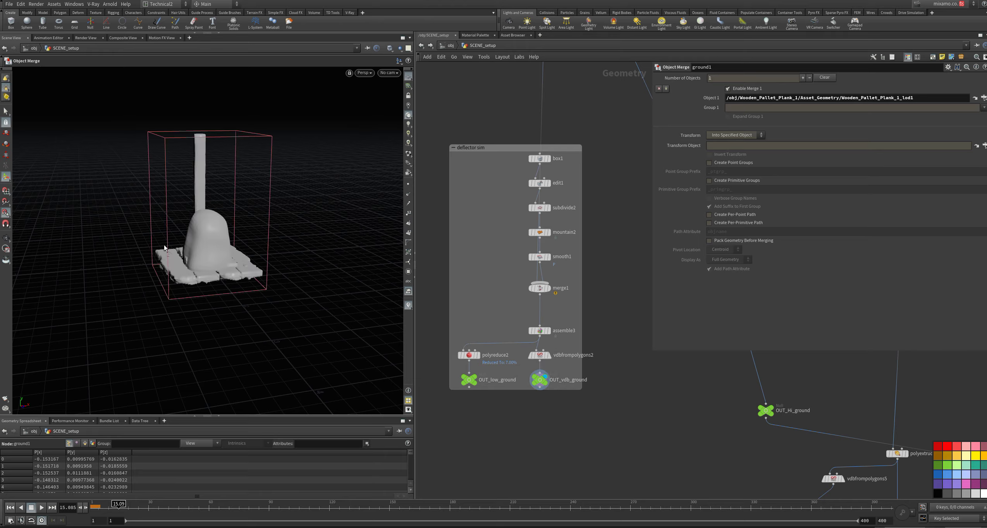
alt+drag(152, 254, 189, 218)
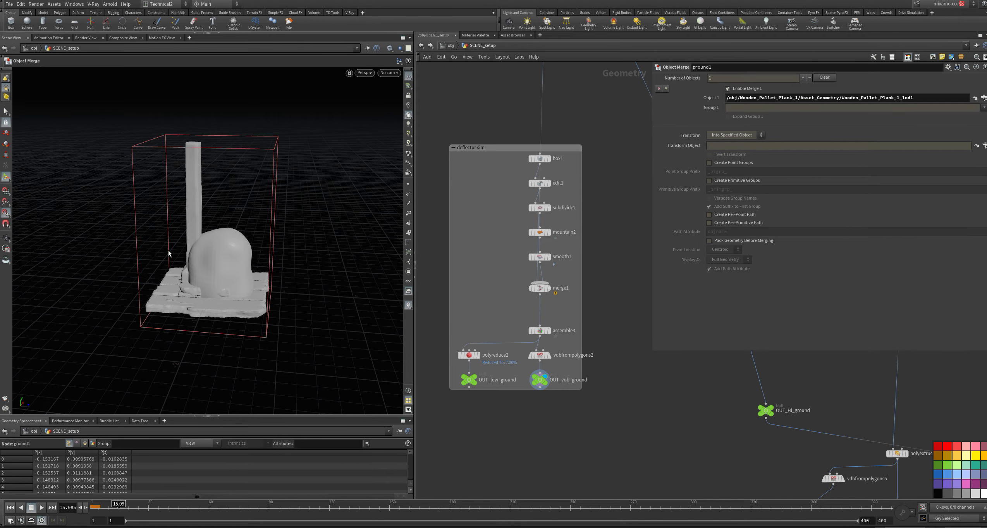
mouse_move(317, 268)
alt+mouse_down()
mouse_move(265, 260)
mouse_move(305, 266)
alt+mouse_up()
Step: Display grid2 and normal1 in the ground network box, and select transform10 to inspect its settings
middle_drag(611, 284, 436, 268)
middle_drag(645, 277, 486, 297)
middle_drag(659, 371, 516, 336)
middle_drag(532, 282, 624, 446)
middle_drag(461, 222, 478, 263)
click(537, 145)
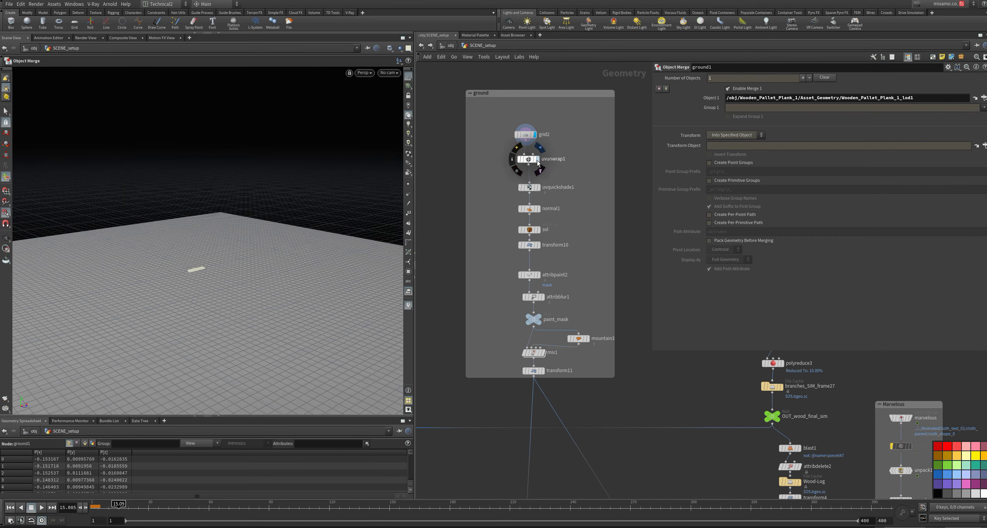
click(539, 208)
click(529, 245)
Step: Display attribpaint2, inspect its painted mask attribute, and display the attribblur1 output
mouse_move(537, 277)
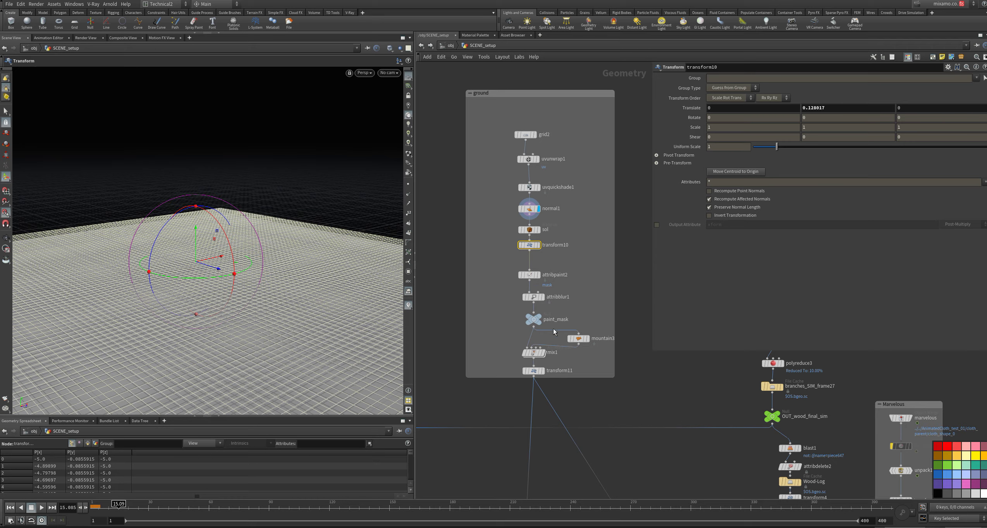
click(539, 275)
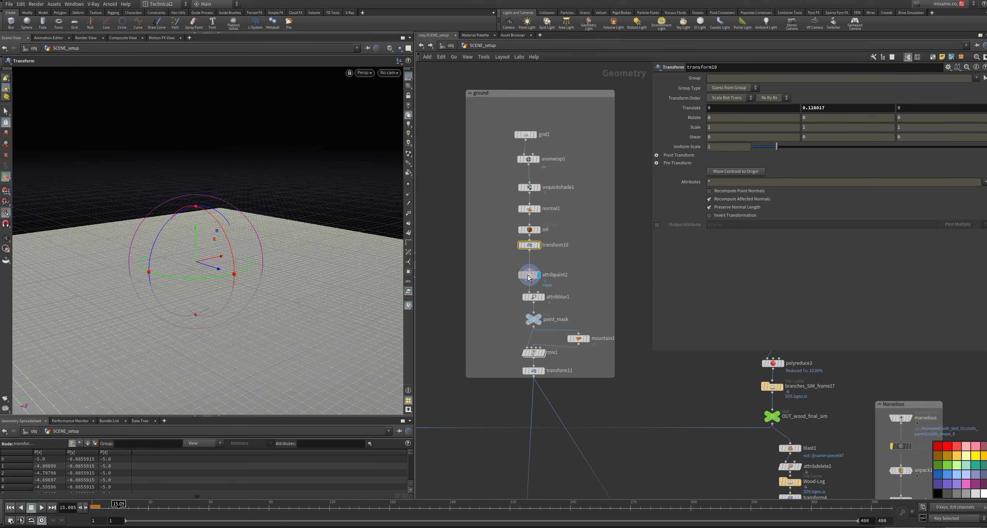
click(529, 274)
click(543, 297)
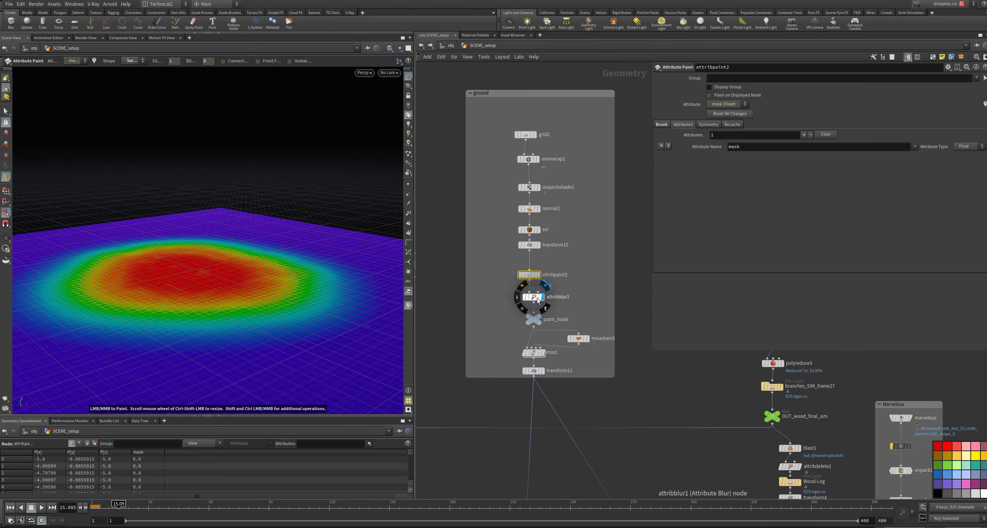
Step: Display the mountain and mix1 outputs, look inside the mix1 VOP network, and return to SCENE_setup
click(588, 339)
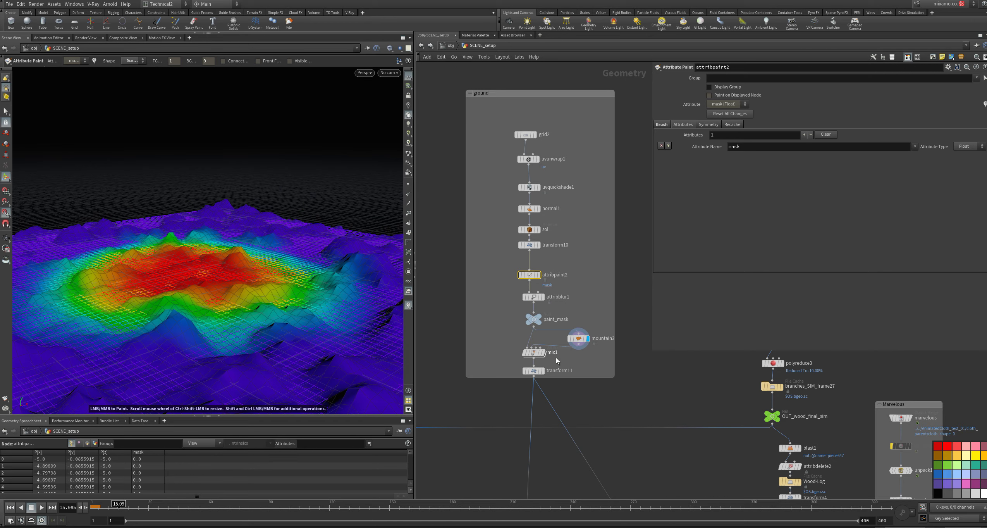
click(545, 355)
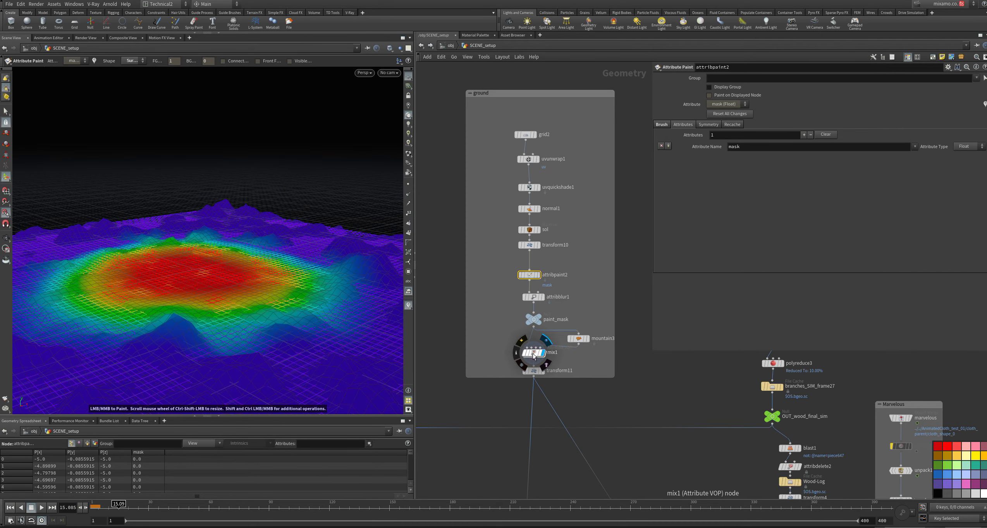
double_click(534, 353)
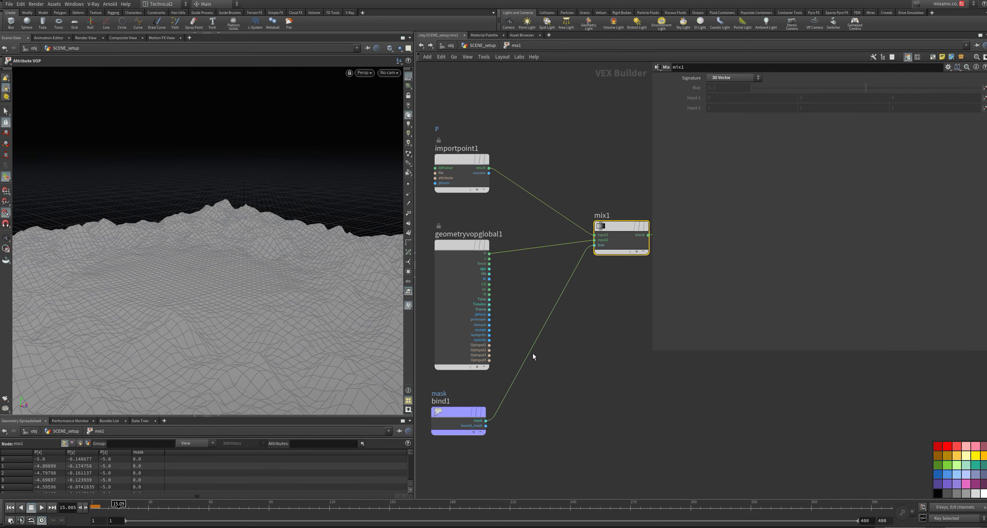
click(482, 46)
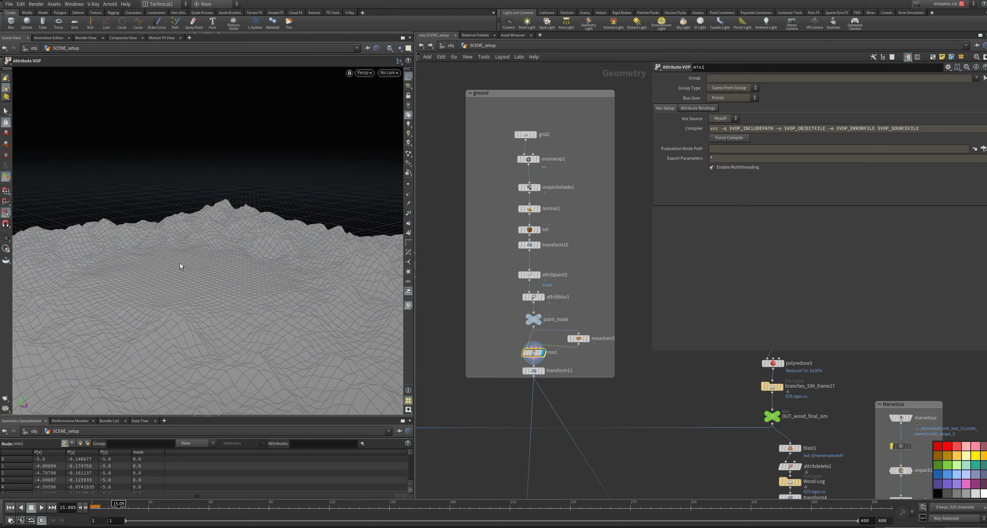
Step: Display the transform11 output in the ground network box, then display the marvelous cloth import and frame it in the viewport
click(543, 371)
middle_drag(596, 371, 576, 323)
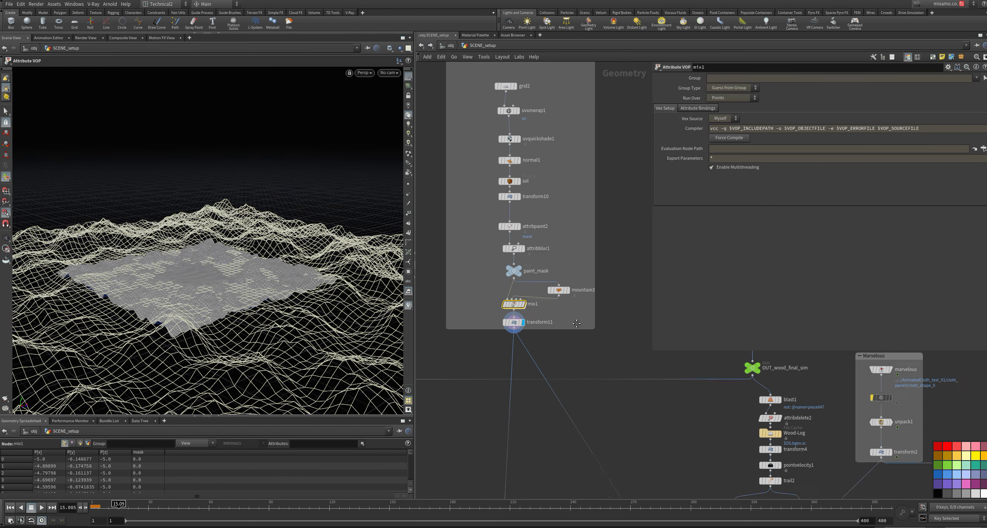
scroll(567, 353, down, 5)
middle_drag(610, 444, 579, 356)
scroll(553, 381, up, 3)
scroll(525, 393, up, 1)
middle_drag(525, 393, 436, 488)
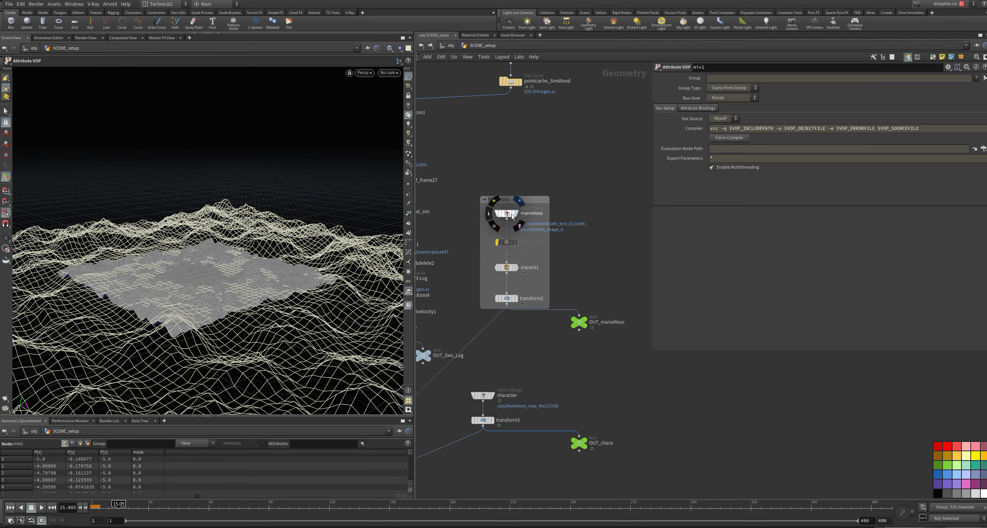
click(495, 225)
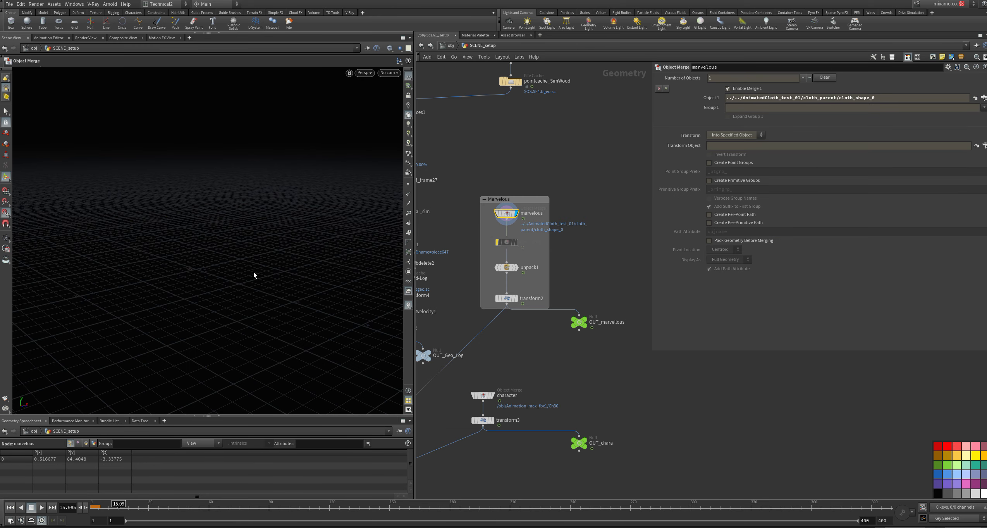
key(space+g)
Step: Display the OUT_chara output of the character branch
middle_drag(568, 366, 577, 276)
key(r)
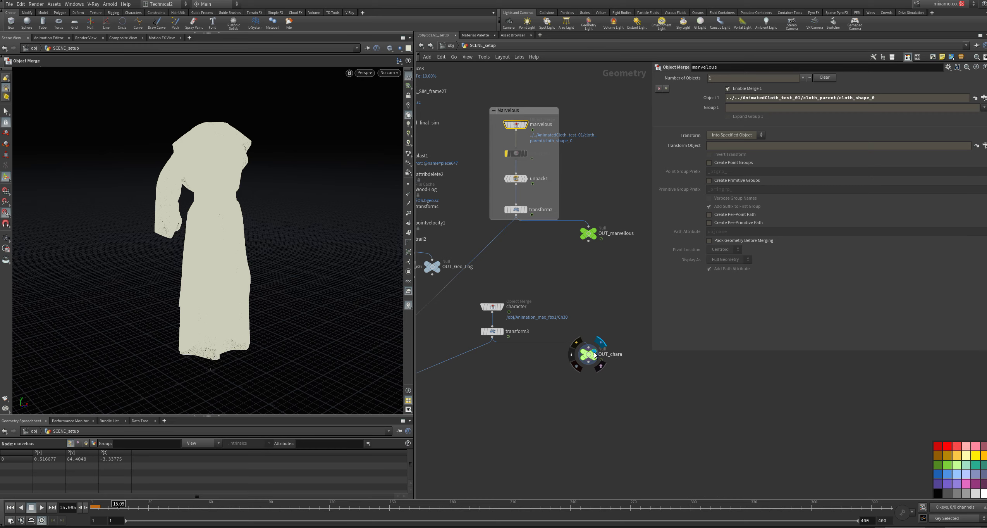
click(591, 359)
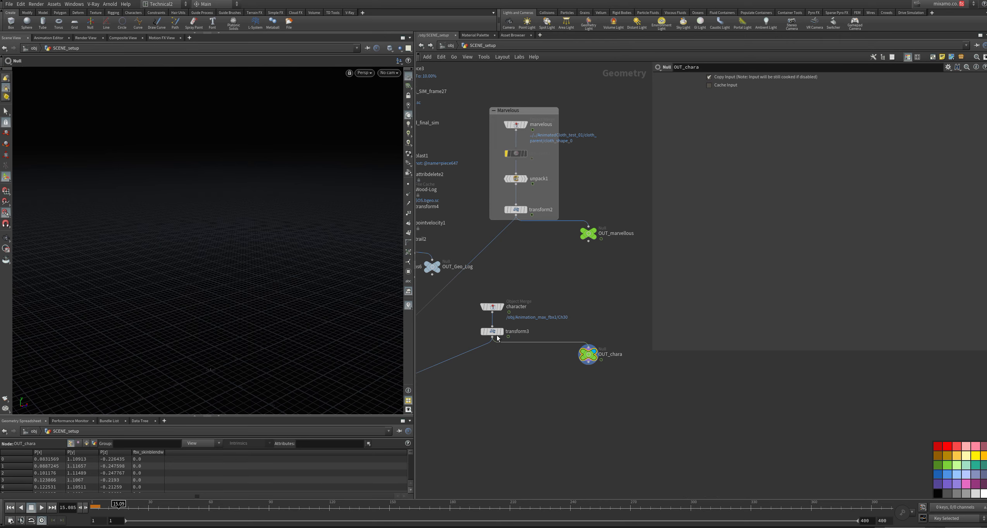
Step: Display the OUT_preview_scene output and examine the assembled pyre, character and ground up close
middle_drag(520, 369, 680, 328)
mouse_move(471, 426)
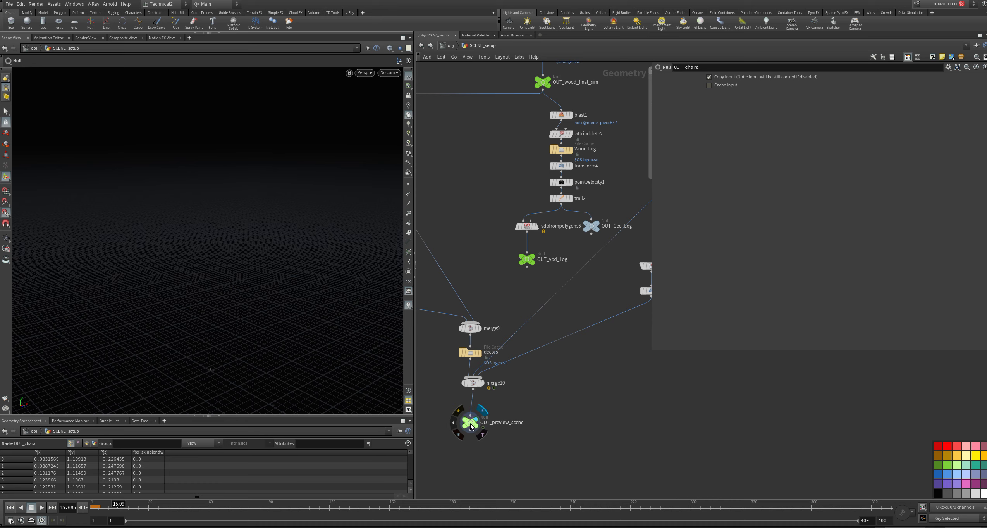
click(471, 423)
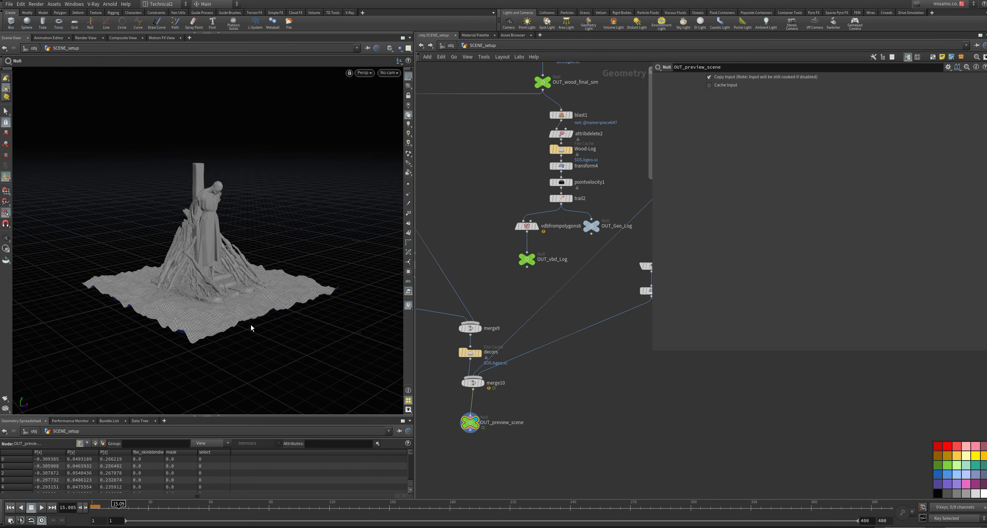
alt+drag(258, 310, 299, 297)
alt+right_drag(323, 301, 345, 301)
alt+middle_drag(222, 250, 240, 291)
alt+drag(216, 297, 227, 298)
scroll(223, 297, up, 2)
key(Return)
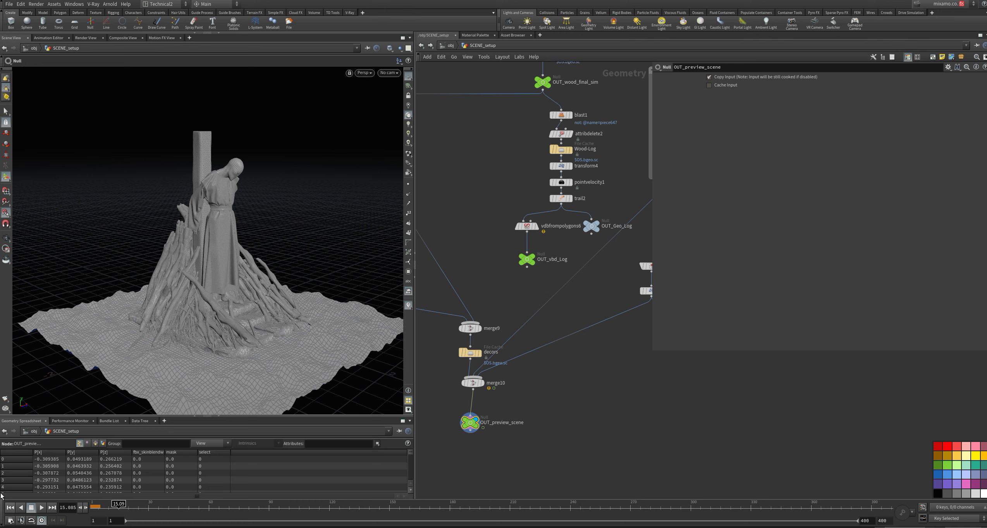
Step: Return the timeline to frame 1 and go up to the obj level to view the scene and geo source network boxes
click(10, 508)
click(450, 45)
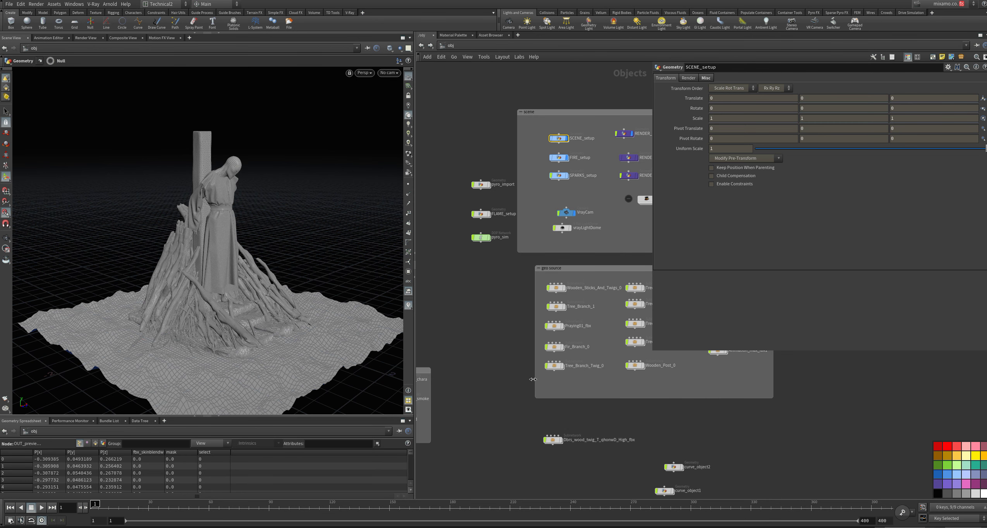
middle_drag(528, 385, 481, 407)
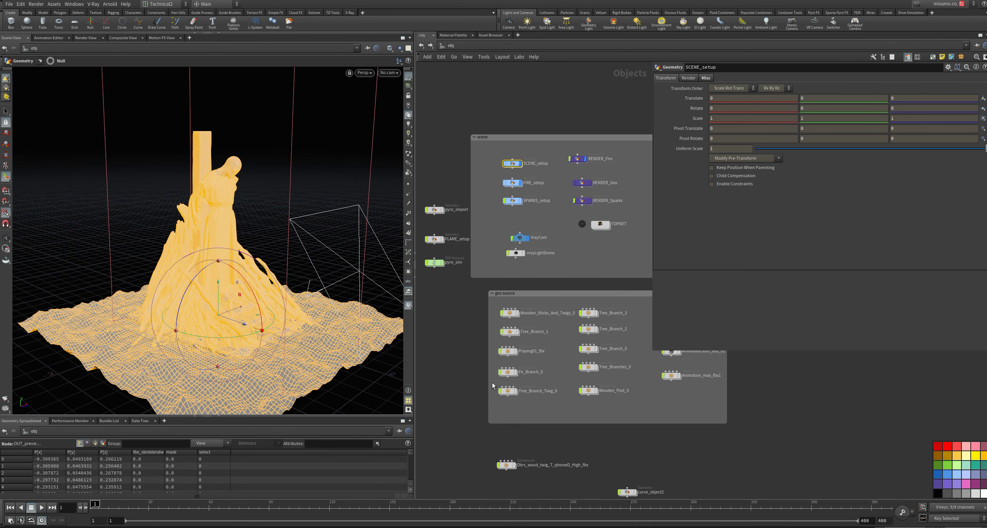